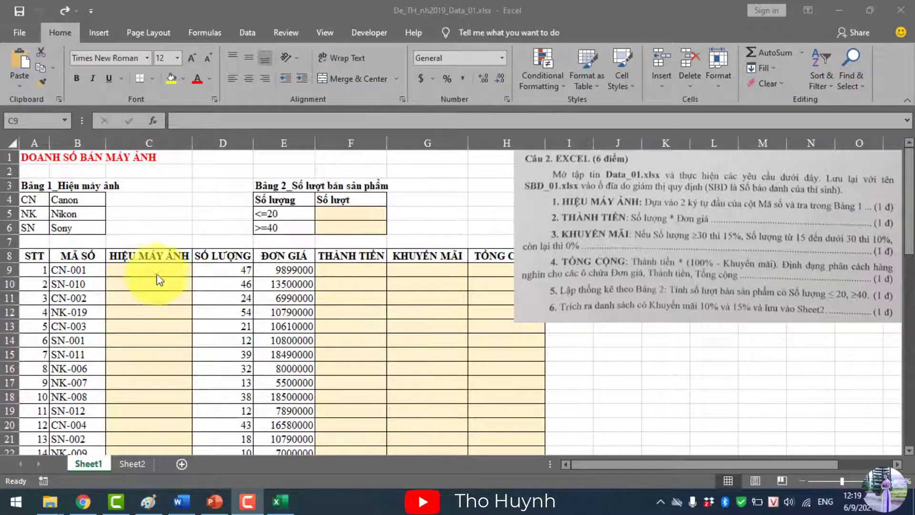
# - Enter =VLOOKUP(LEFT(B9,2),$A$4:$B$6,2,0) in cell C9 to look up the HIỆU MÁY ẢNH brand from Bảng 1
pyautogui.click(146, 270)
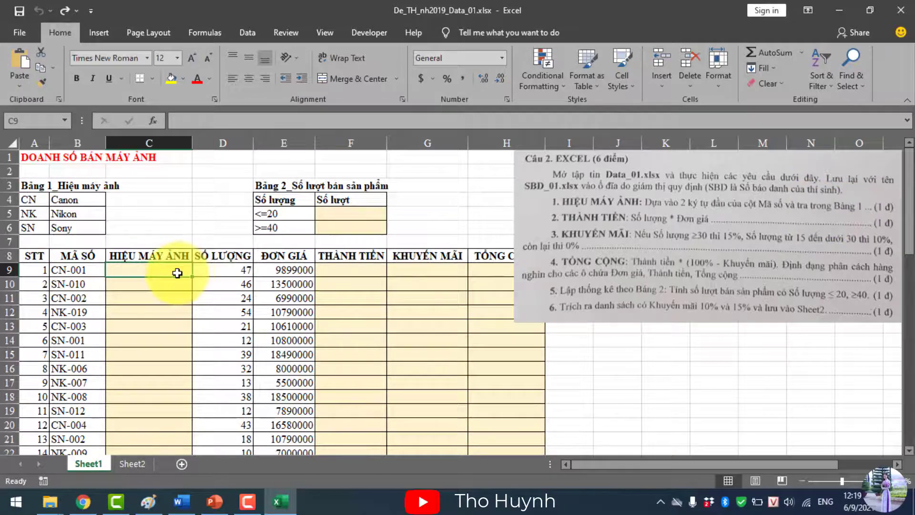
pyautogui.write('=VL')
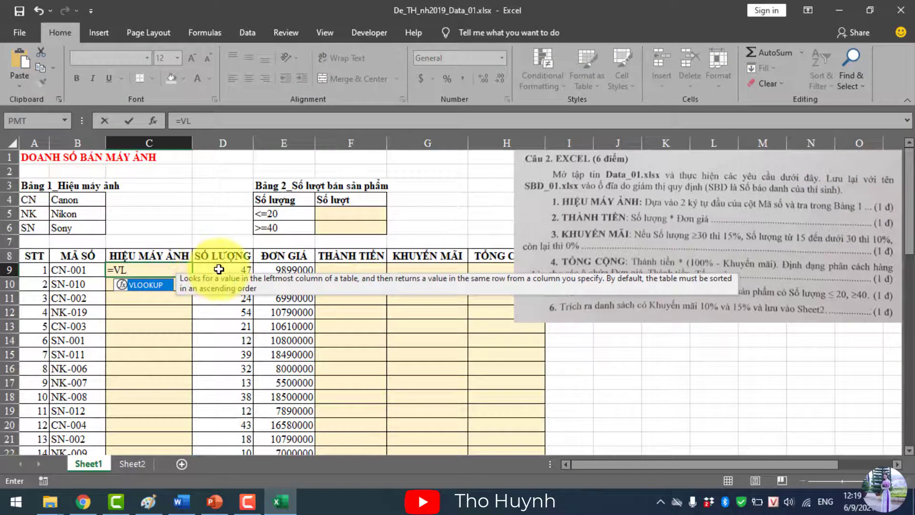
pyautogui.press('Tab')
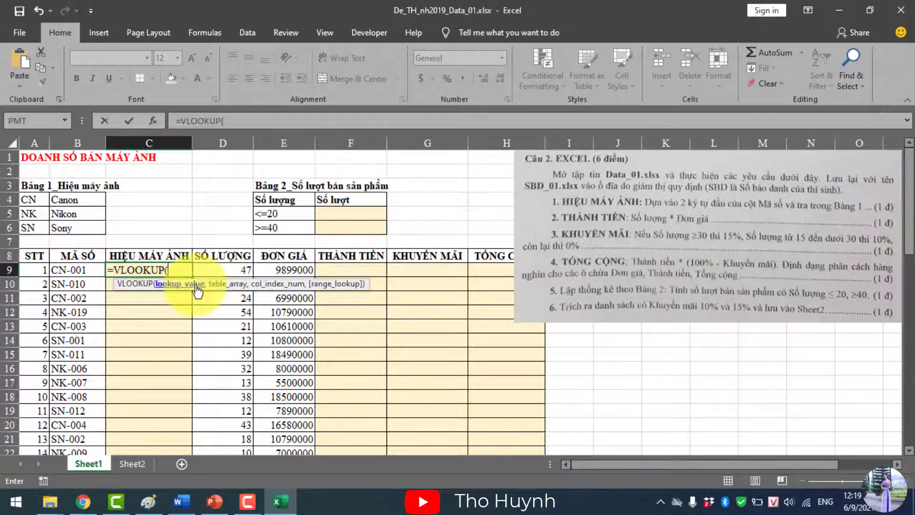
pyautogui.write('LE')
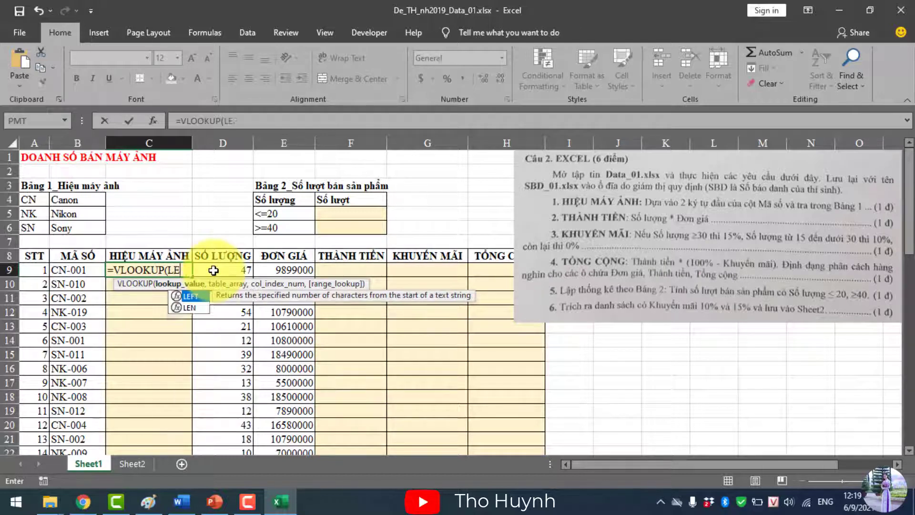
pyautogui.write('FT(')
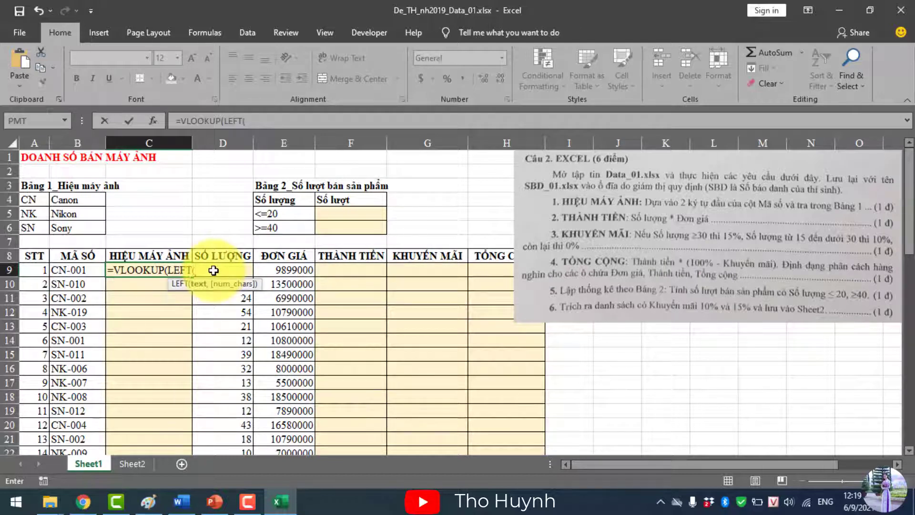
pyautogui.write('B9,')
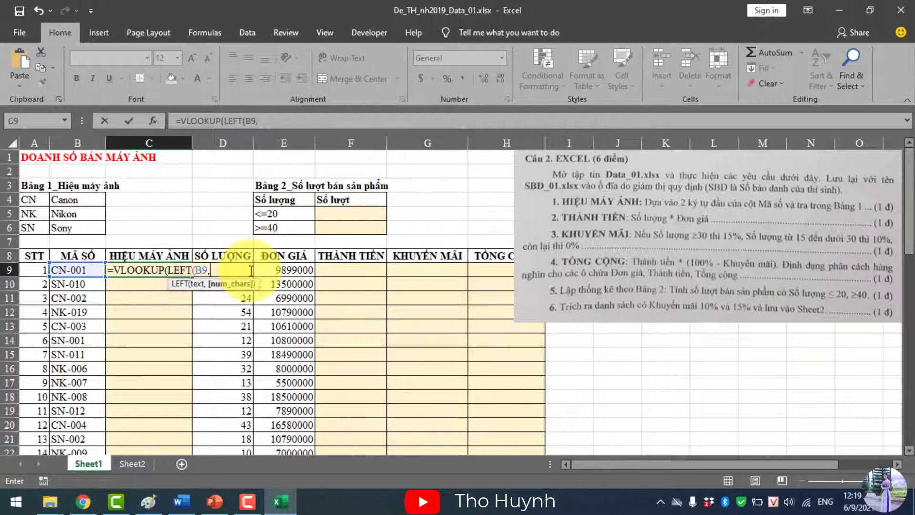
pyautogui.write('2),')
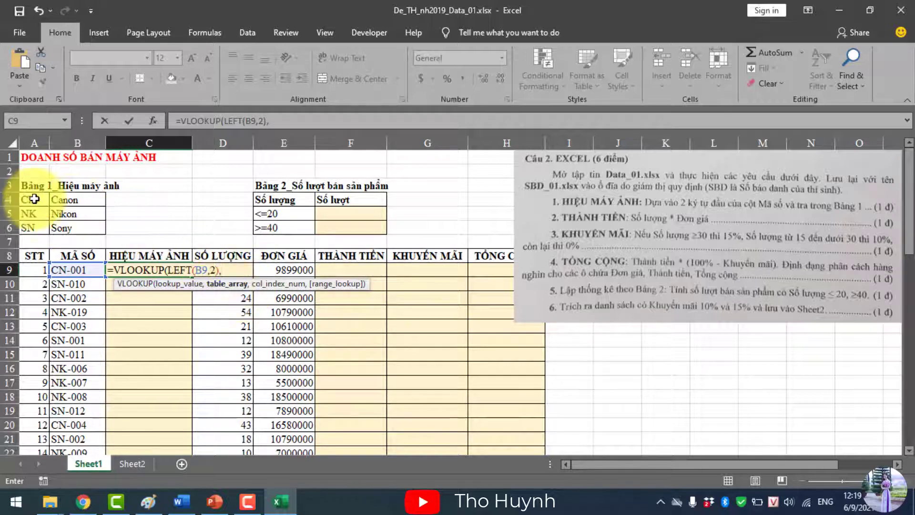
pyautogui.moveTo(32, 199); pyautogui.dragTo(90, 229)
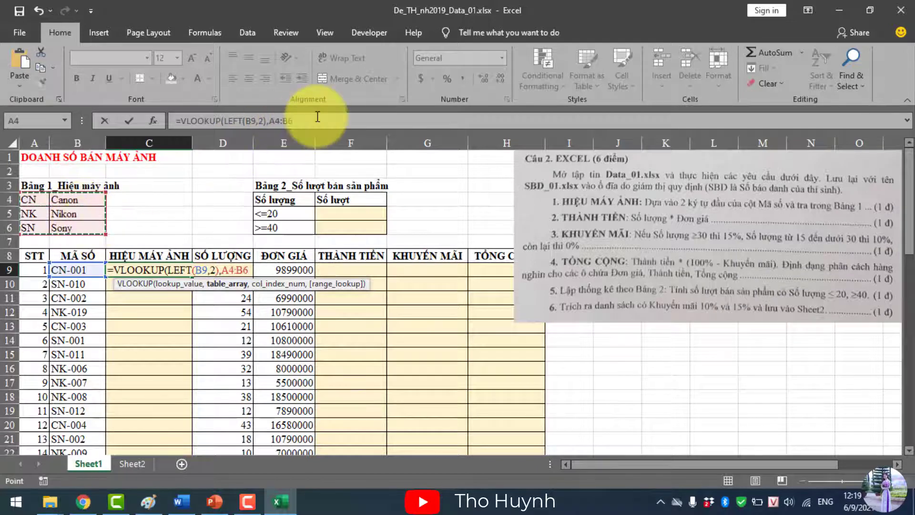
pyautogui.press('F4')
pyautogui.write(',')
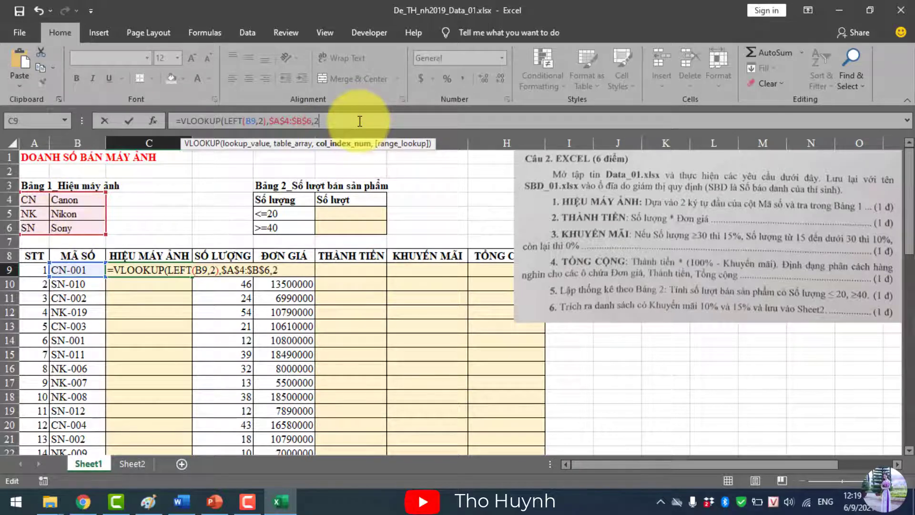
pyautogui.write('2,0')
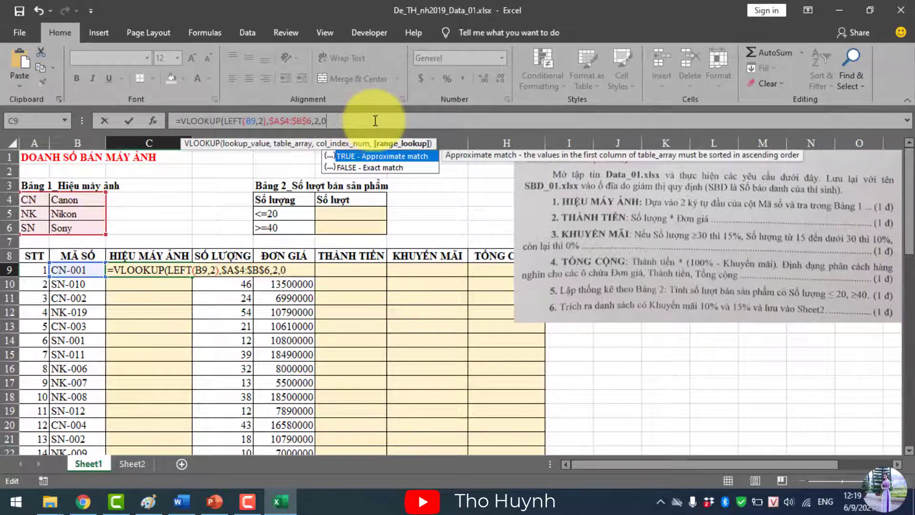
pyautogui.write(')')
pyautogui.press('Return')
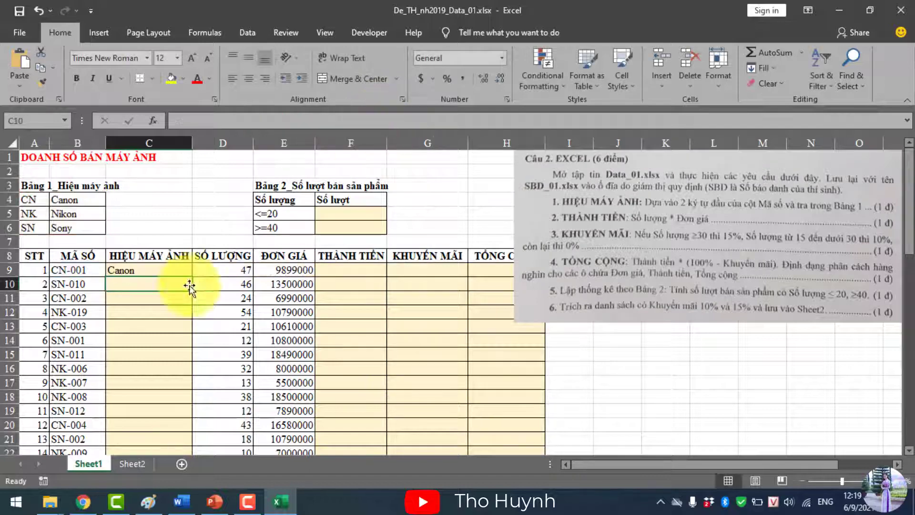
# - Fill the brand lookup formula from C9 down the HIỆU MÁY ẢNH column to the last data row, 58
pyautogui.click(169, 269)
pyautogui.moveTo(193, 277); pyautogui.dragTo(193, 430)
pyautogui.scroll(13, 413, 332)
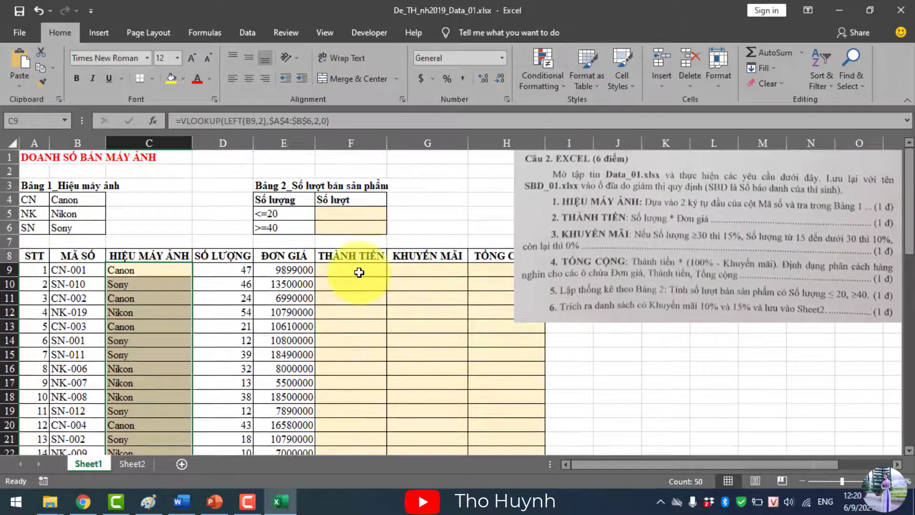
# - Enter =D9*E9 in cell F9 to calculate THÀNH TIỀN as quantity times unit price
pyautogui.click(356, 271)
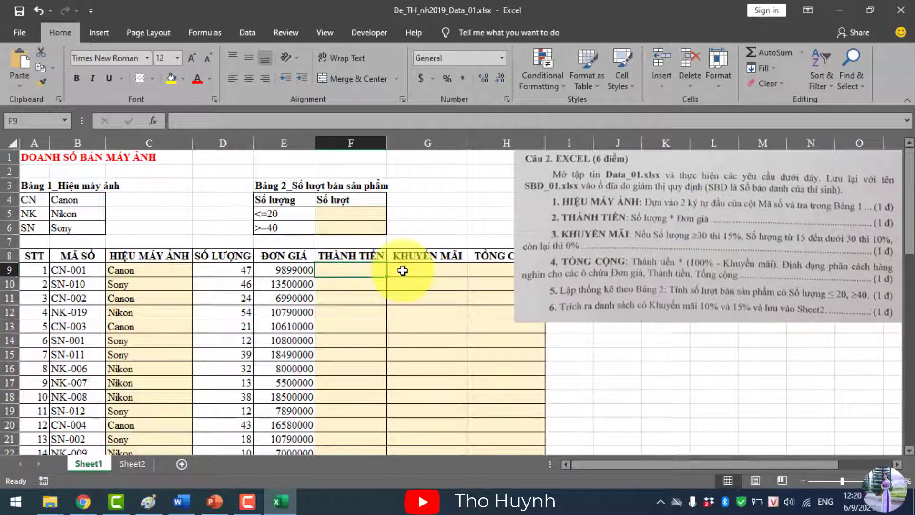
pyautogui.write('=')
pyautogui.click(226, 270)
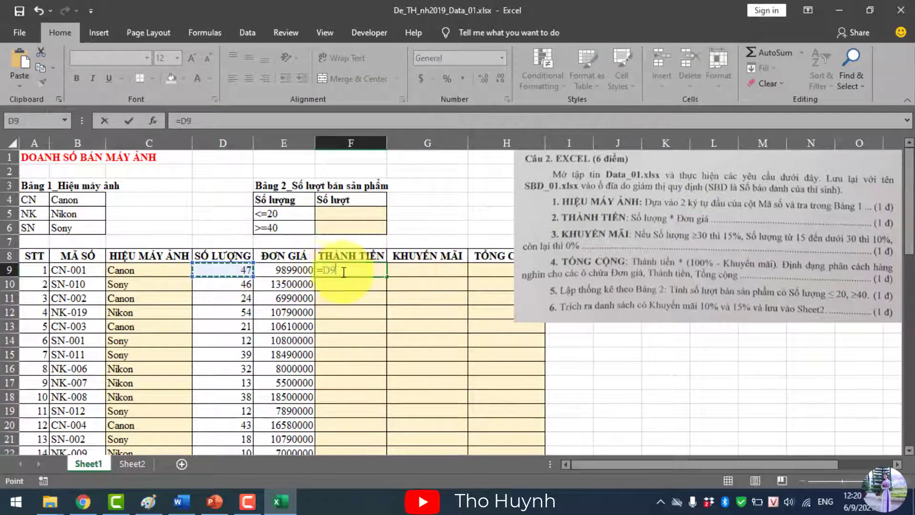
pyautogui.write('*')
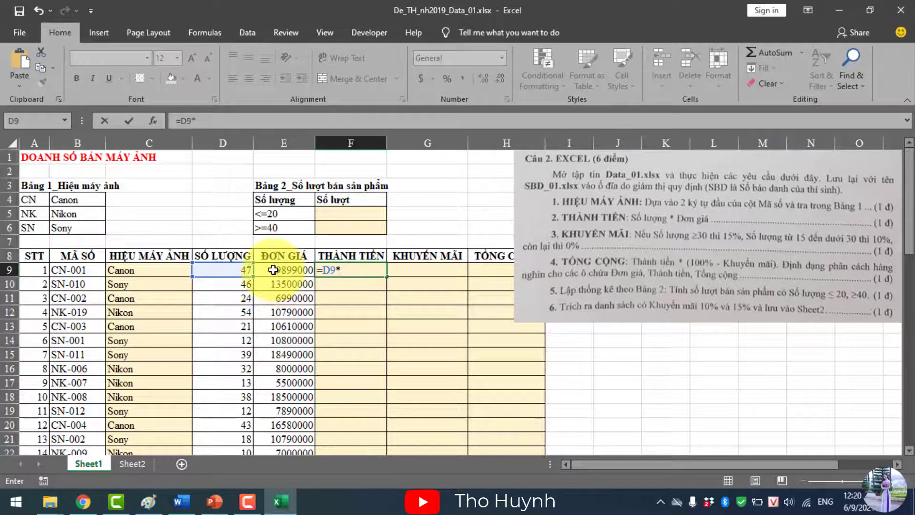
pyautogui.press('Return')
# - Fill the THÀNH TIỀN formula from F9 down to F58
pyautogui.click(339, 270)
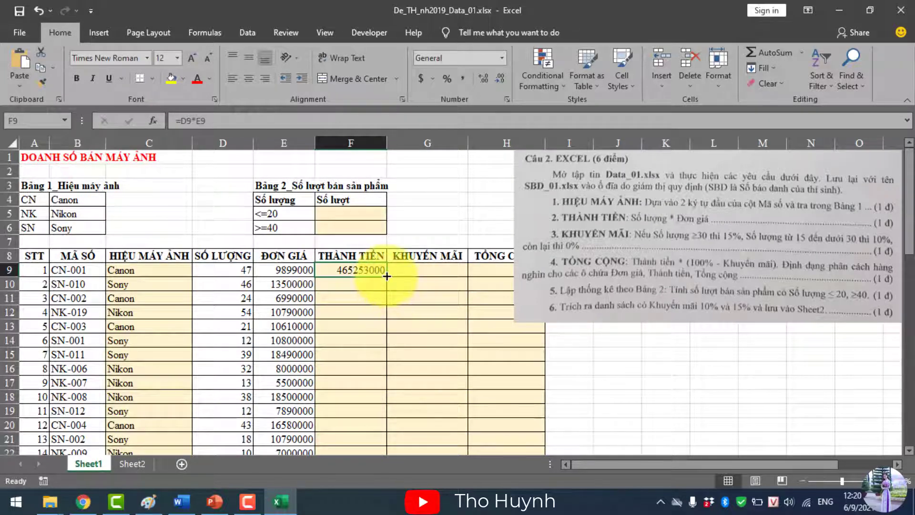
pyautogui.moveTo(386, 276); pyautogui.dragTo(389, 421)
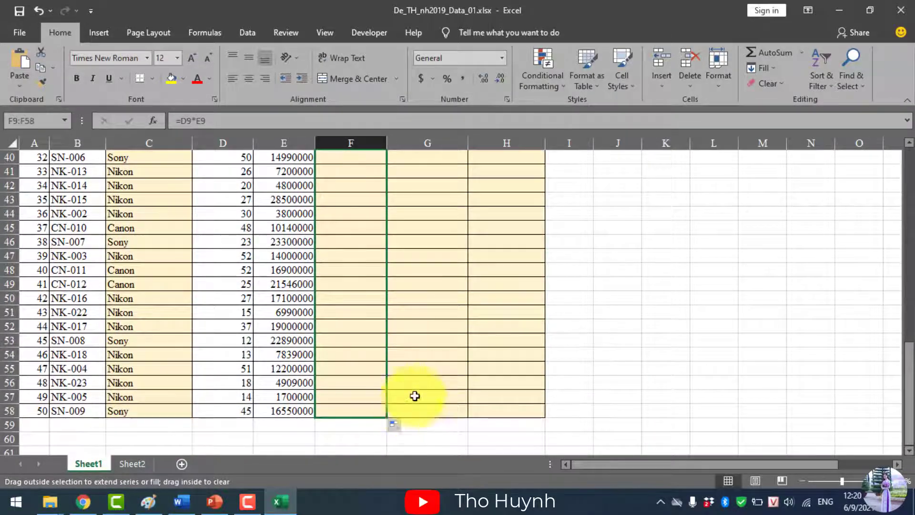
pyautogui.scroll(13, 460, 347)
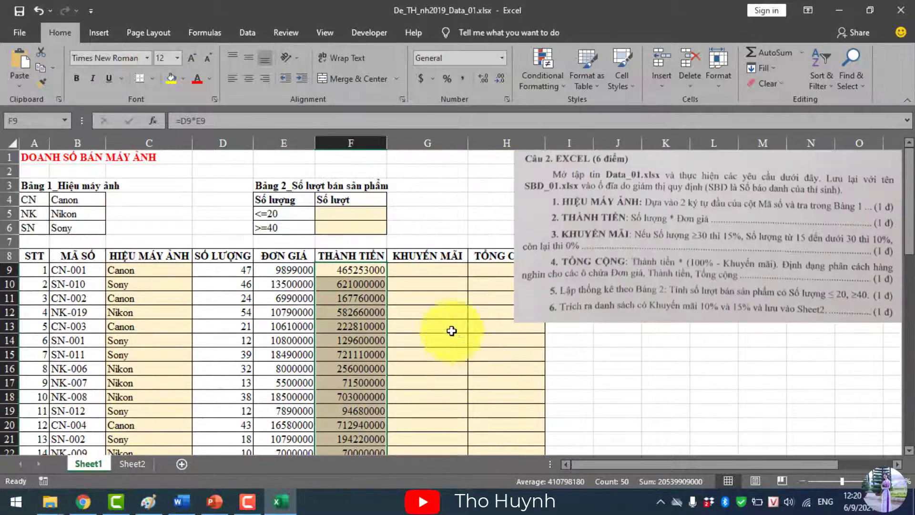
# - Enter the discount formula =IF(D9>=30,15%,IF(AND(D9<30,D9>=15),10%,0%)) in cell G9 of the KHUYẾN MÃI column
pyautogui.click(426, 269)
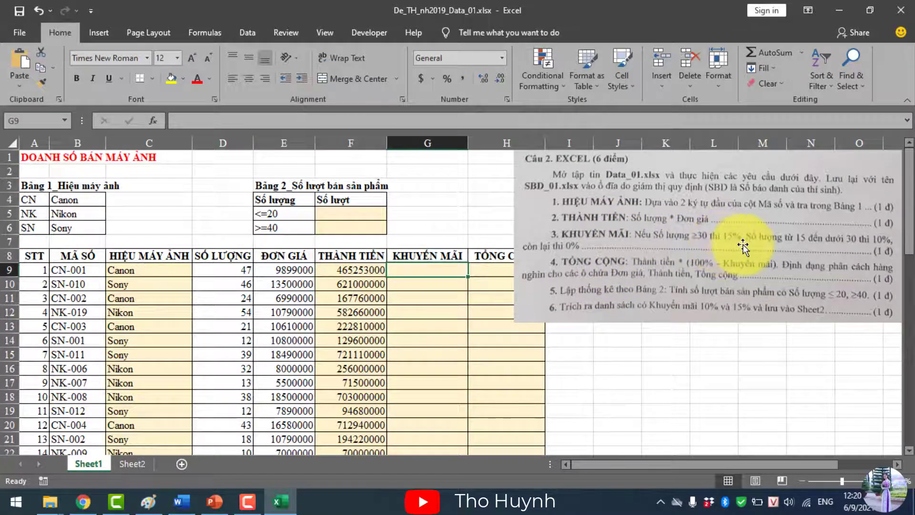
pyautogui.click(324, 123)
pyautogui.write('=I')
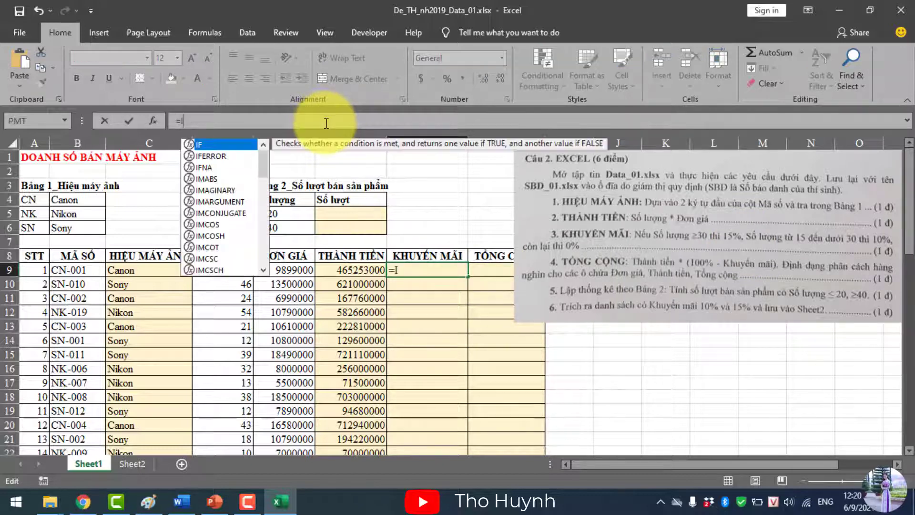
pyautogui.write('F(')
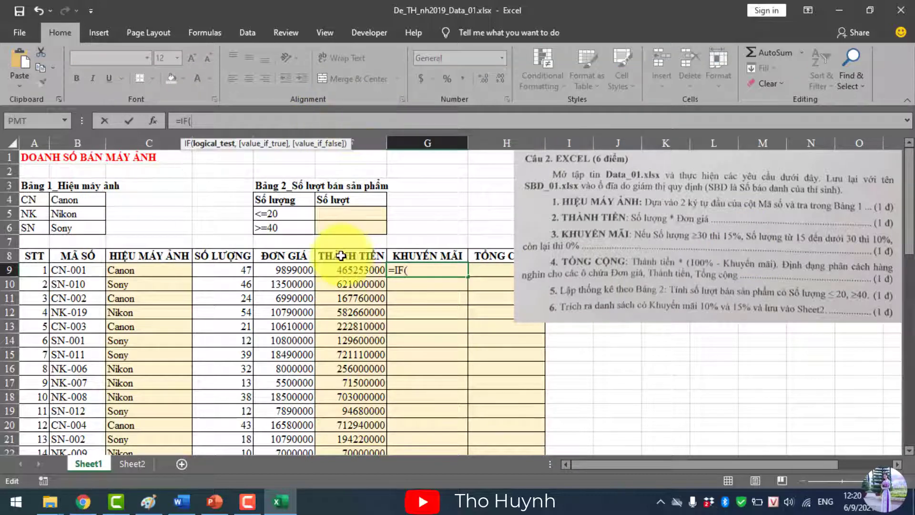
pyautogui.click(224, 270)
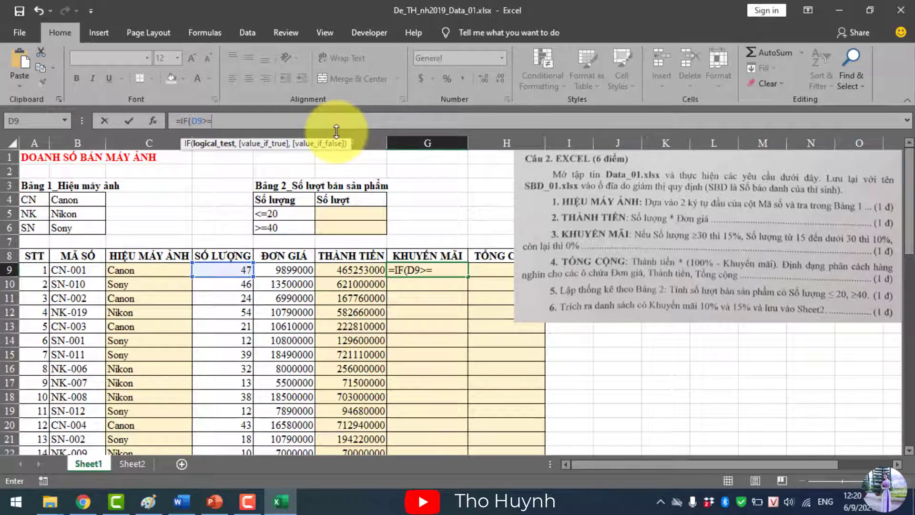
pyautogui.write('>=30,15%,')
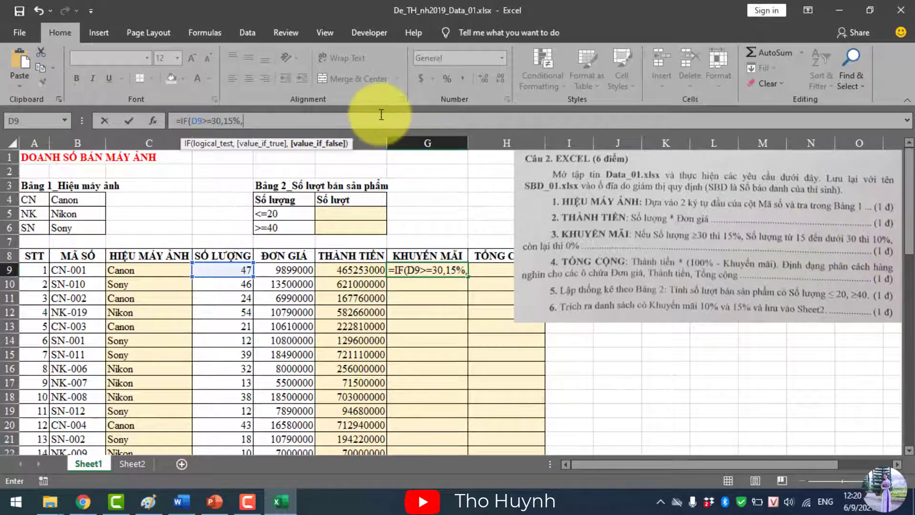
pyautogui.write('I')
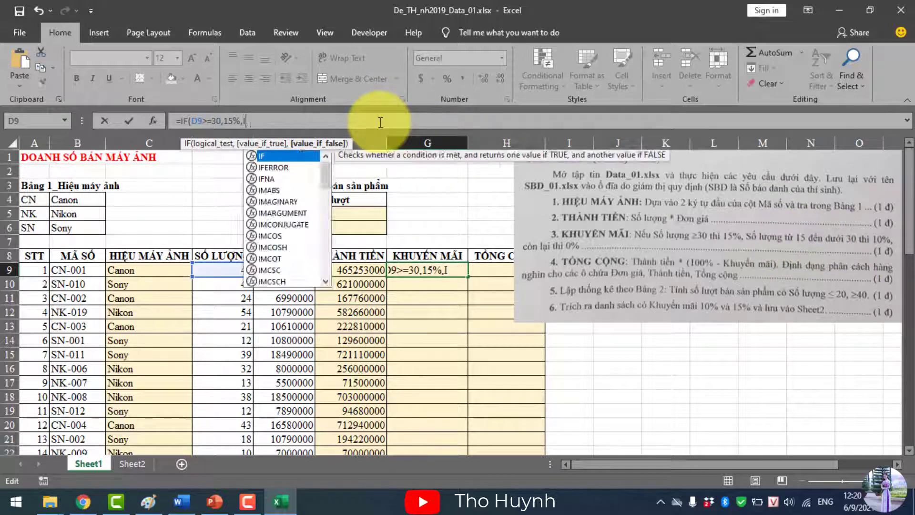
pyautogui.write('F(AND(')
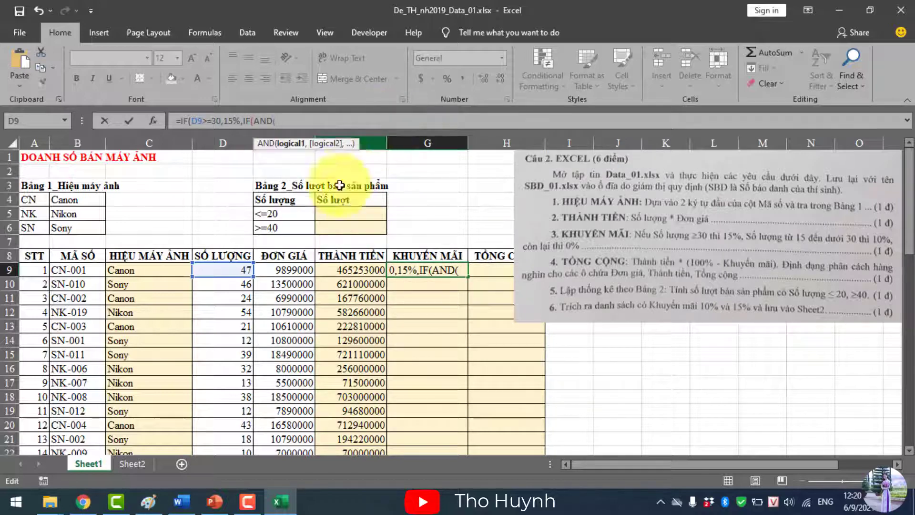
pyautogui.click(227, 267)
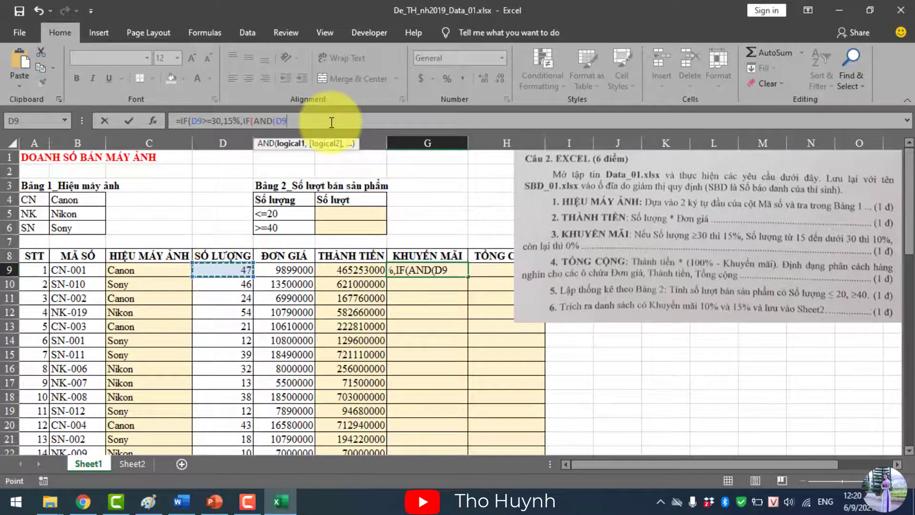
pyautogui.write('<30,')
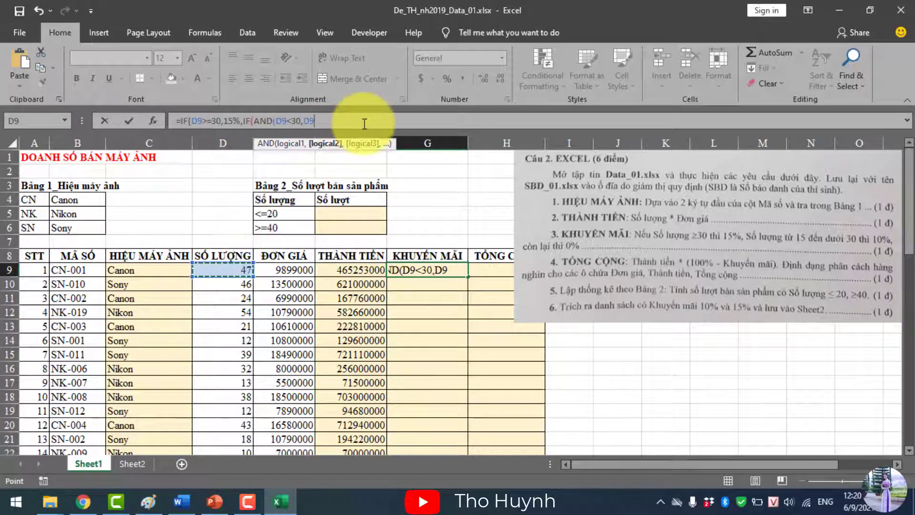
pyautogui.write('D9>=15')
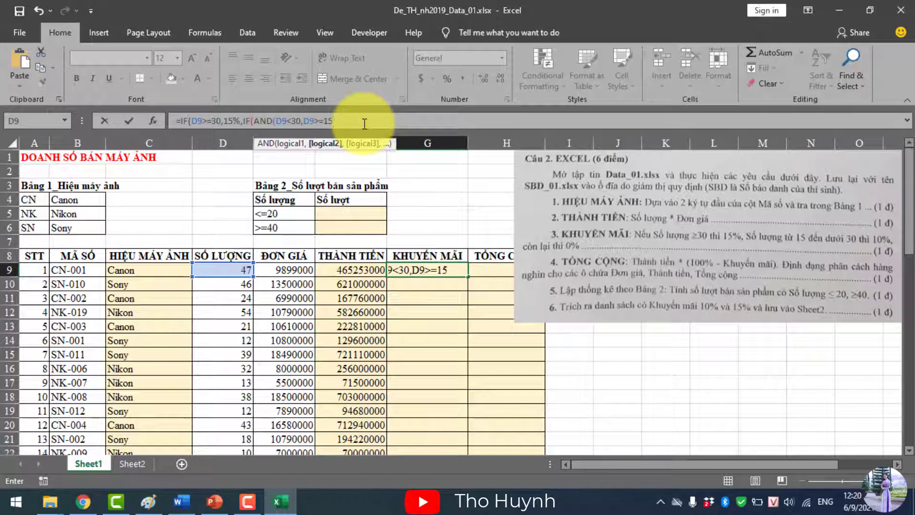
pyautogui.write('),10%,0%')
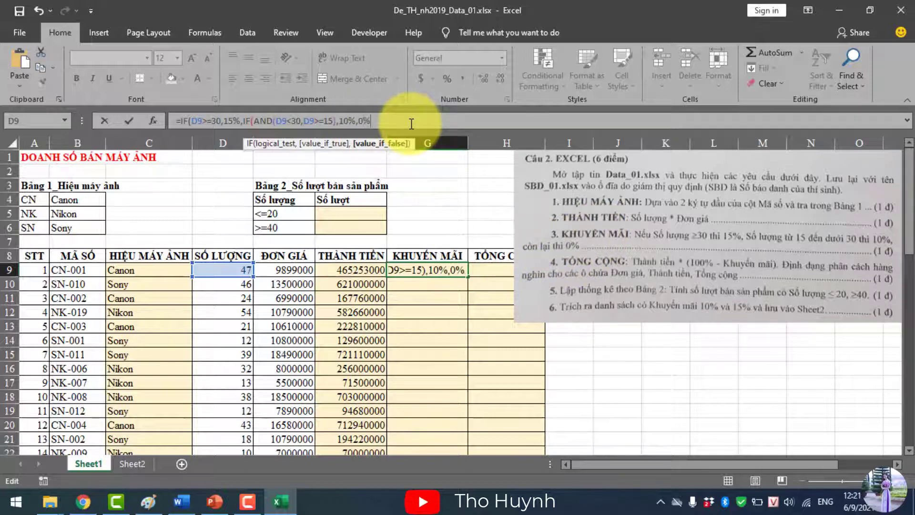
pyautogui.write('))')
pyautogui.press('Return')
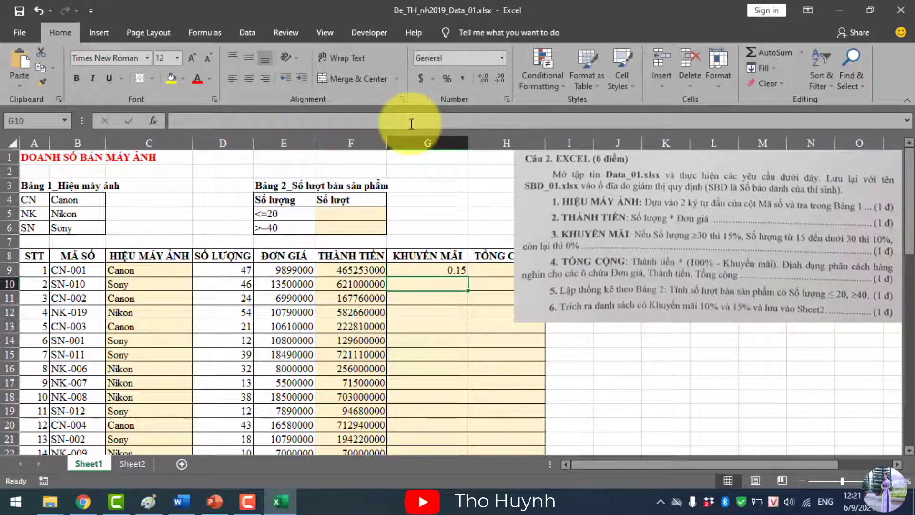
# - Format G9 as a percentage and fill its discount formula down the KHUYẾN MÃI column to row 58
pyautogui.click(437, 272)
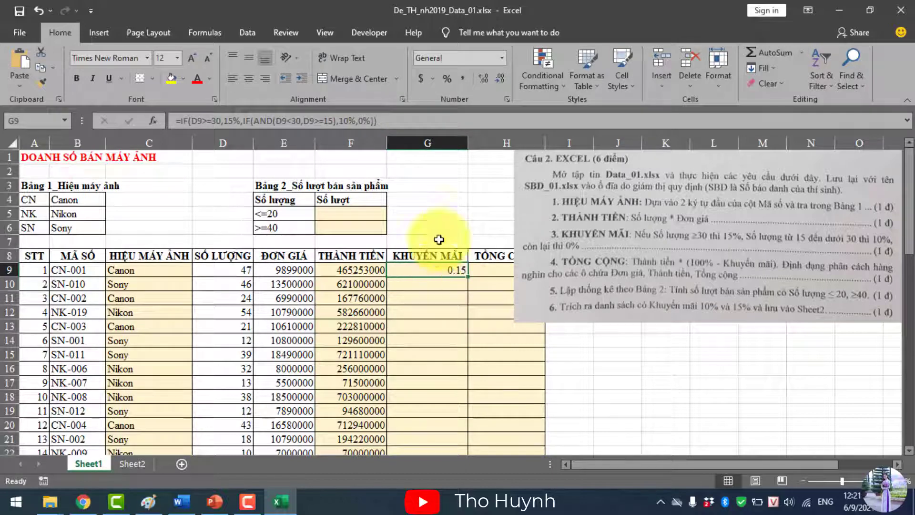
pyautogui.click(446, 79)
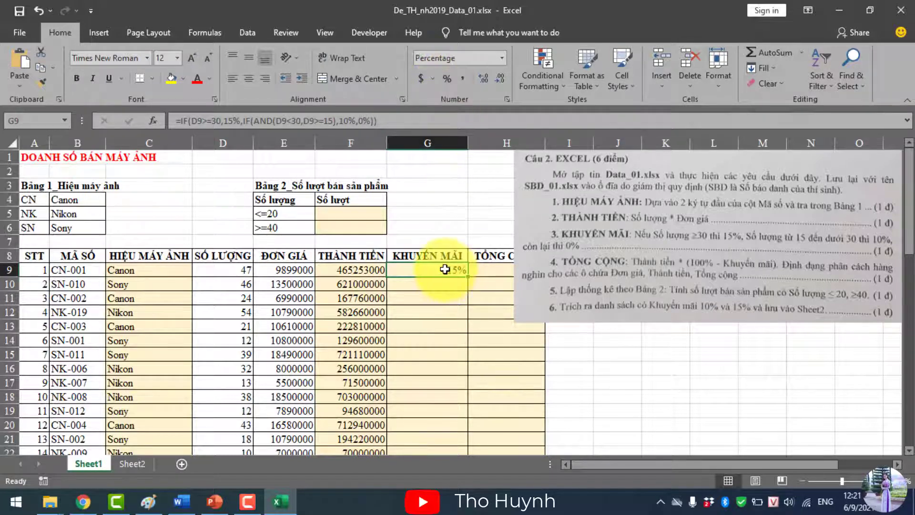
pyautogui.moveTo(467, 277); pyautogui.dragTo(465, 418)
pyautogui.scroll(5, 448, 362)
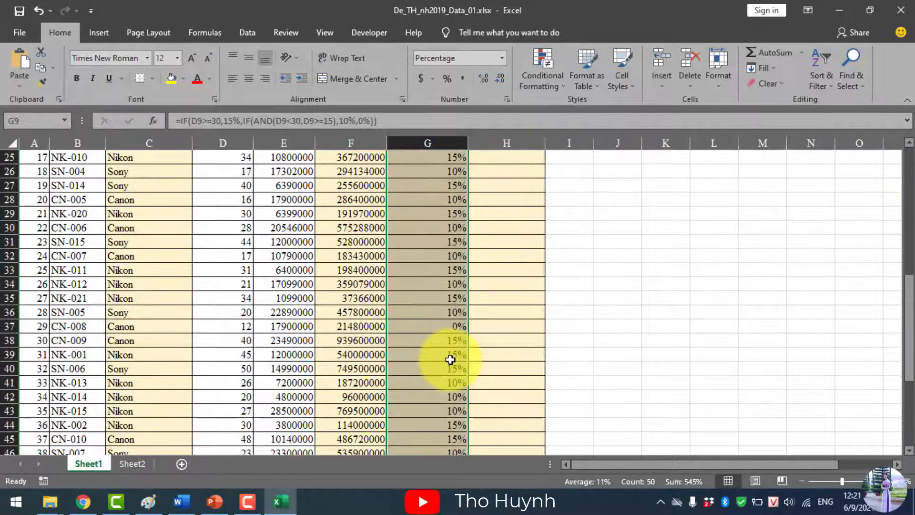
pyautogui.scroll(8, 450, 360)
# - Enter =F9*(100%-G9) in cell H9 to calculate TỔNG CỘNG after the discount
pyautogui.click(502, 273)
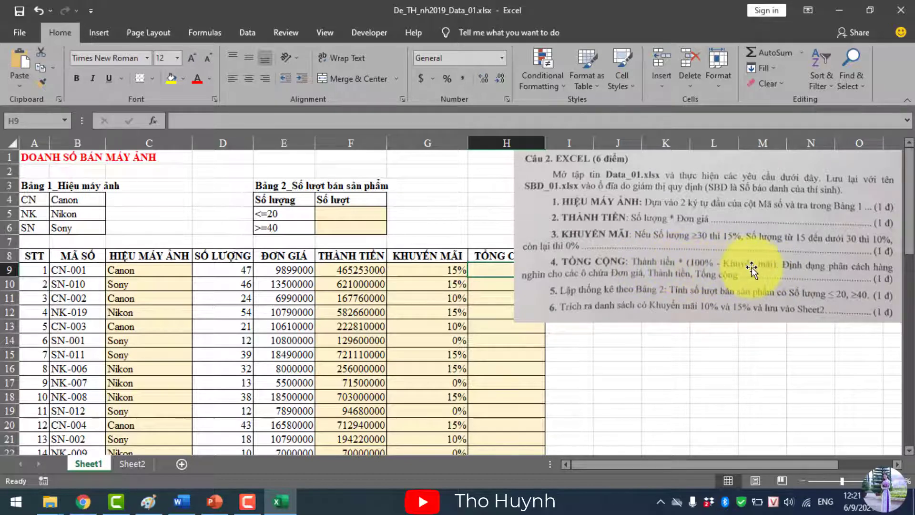
pyautogui.write('=')
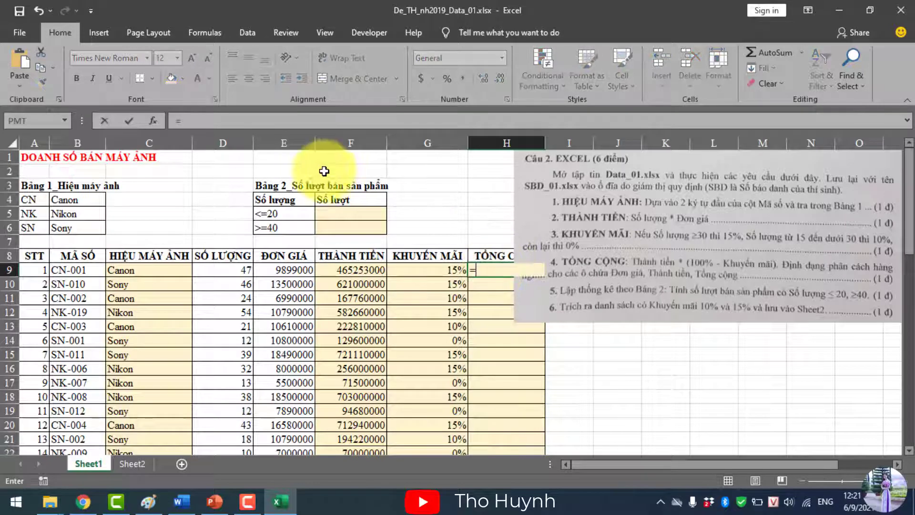
pyautogui.click(356, 270)
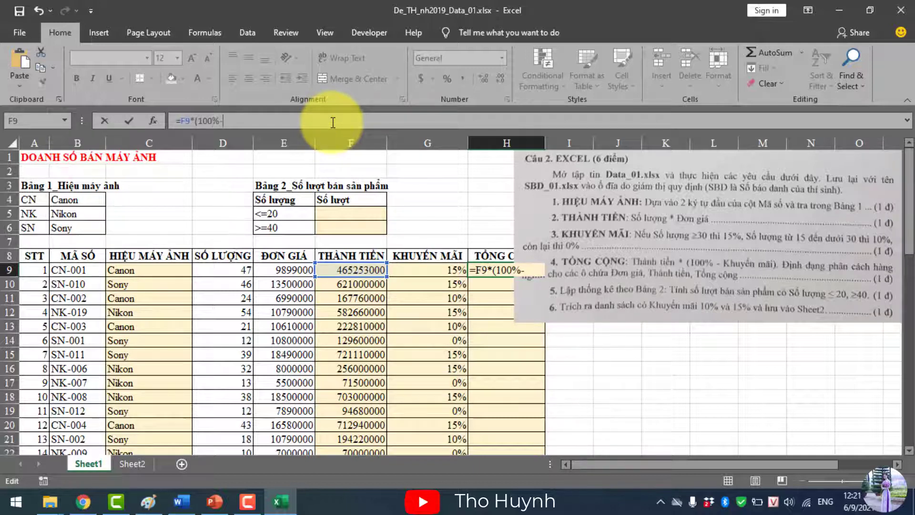
pyautogui.write('*(100%-')
pyautogui.click(415, 270)
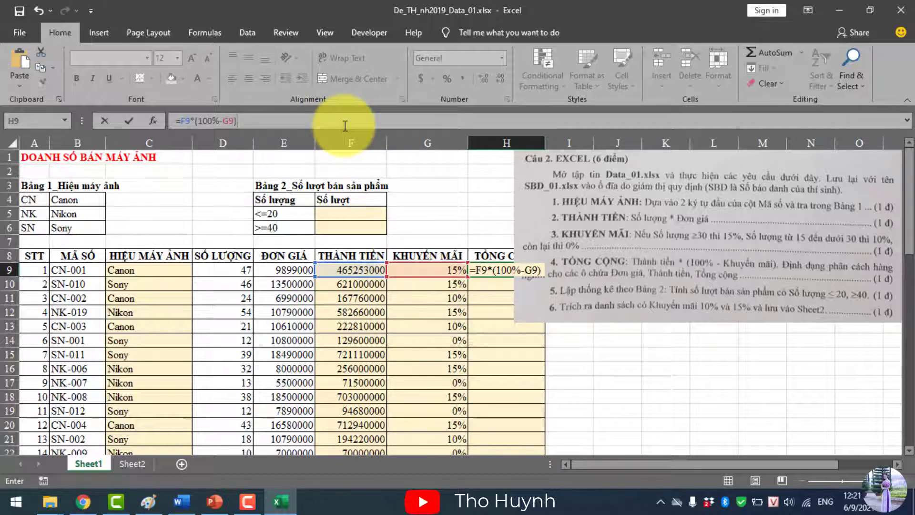
pyautogui.press('Return')
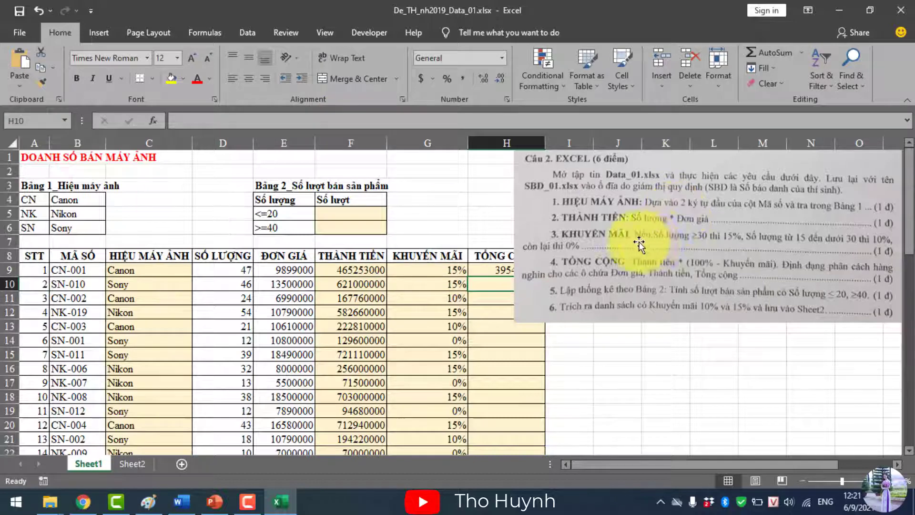
# - Move the exercise picture clear of the TỔNG CỘNG column and fill the H9 formula down to H58
pyautogui.moveTo(639, 243); pyautogui.dragTo(672, 240)
pyautogui.click(517, 269)
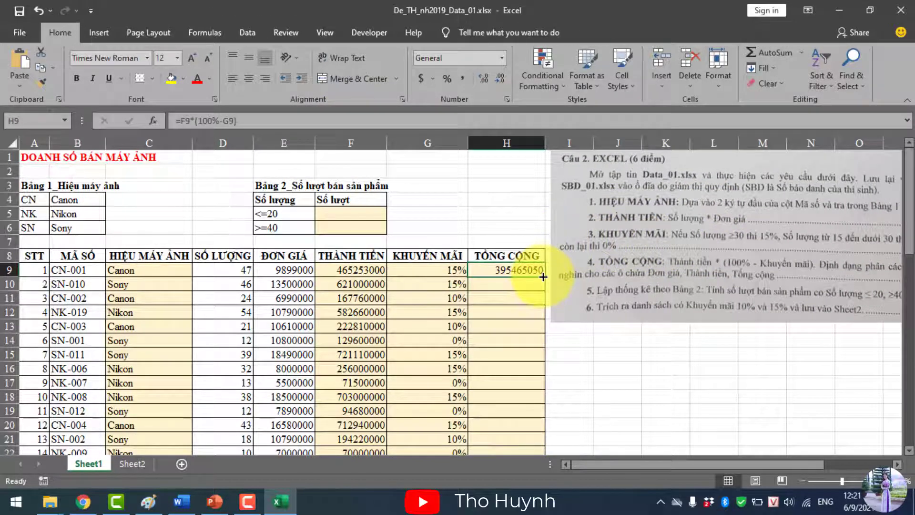
pyautogui.moveTo(544, 277); pyautogui.dragTo(542, 428)
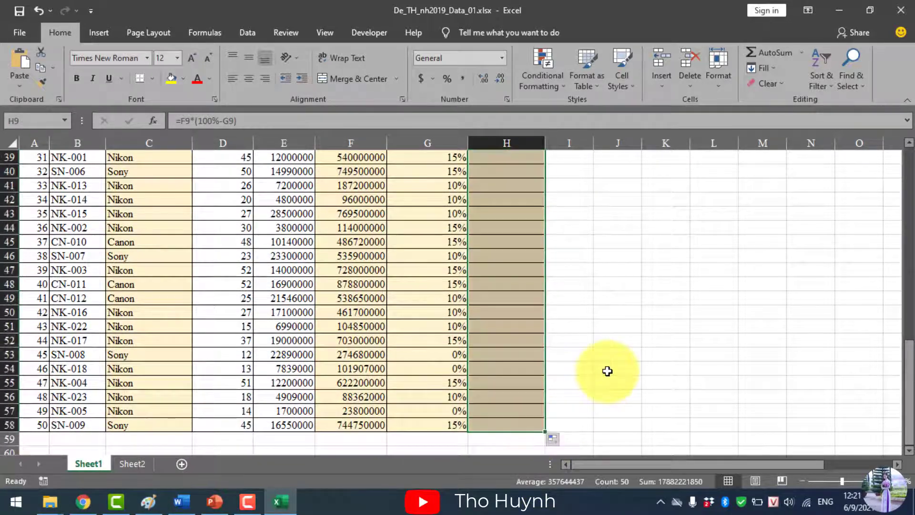
pyautogui.scroll(10, 602, 371)
pyautogui.scroll(3, 602, 370)
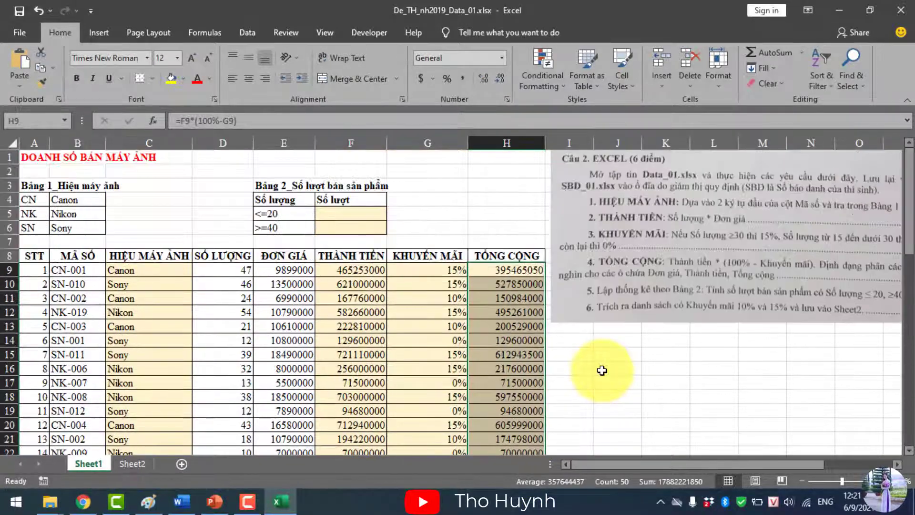
# - Format E9:F58 as Number with two decimal places and the 1000 separator, and widen the ĐƠN GIÁ column to fit
pyautogui.moveTo(671, 275); pyautogui.dragTo(633, 264)
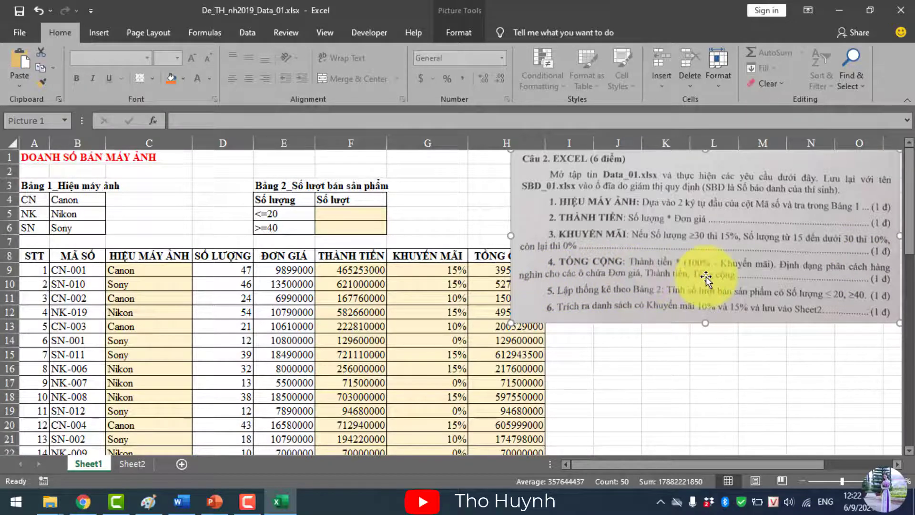
pyautogui.moveTo(296, 268); pyautogui.dragTo(357, 436)
pyautogui.scroll(10, 355, 357)
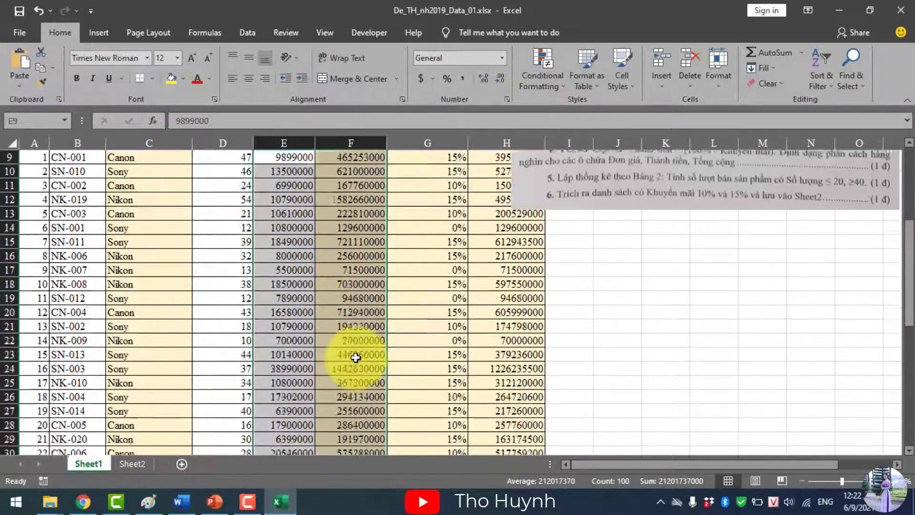
pyautogui.scroll(2, 363, 334)
pyautogui.click(506, 100)
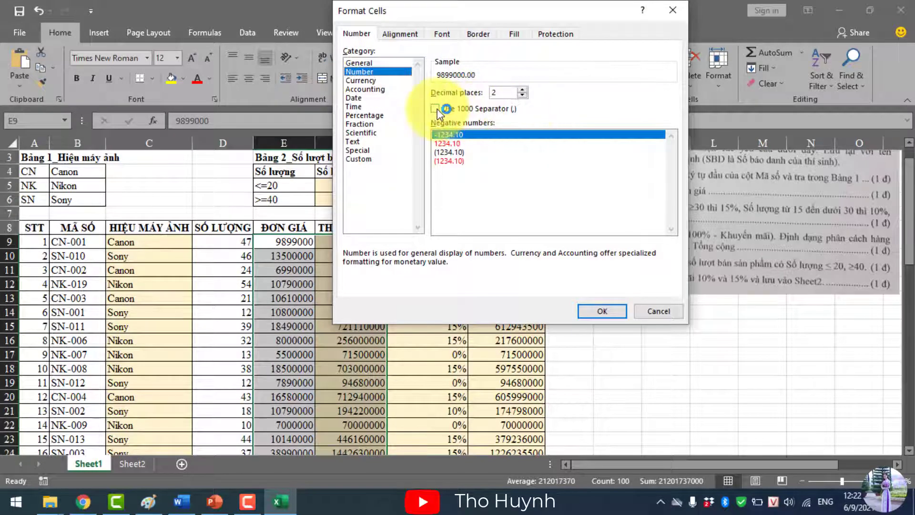
pyautogui.click(603, 312)
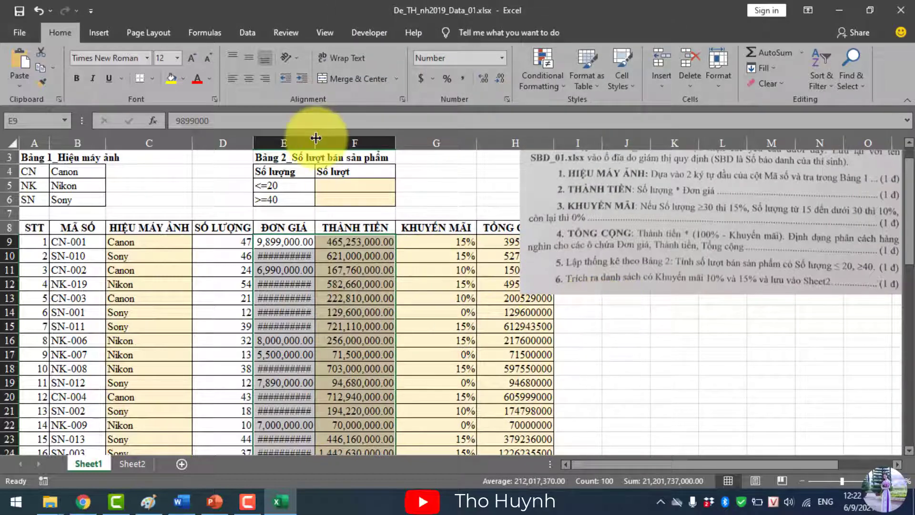
pyautogui.moveTo(315, 138); pyautogui.dragTo(329, 137)
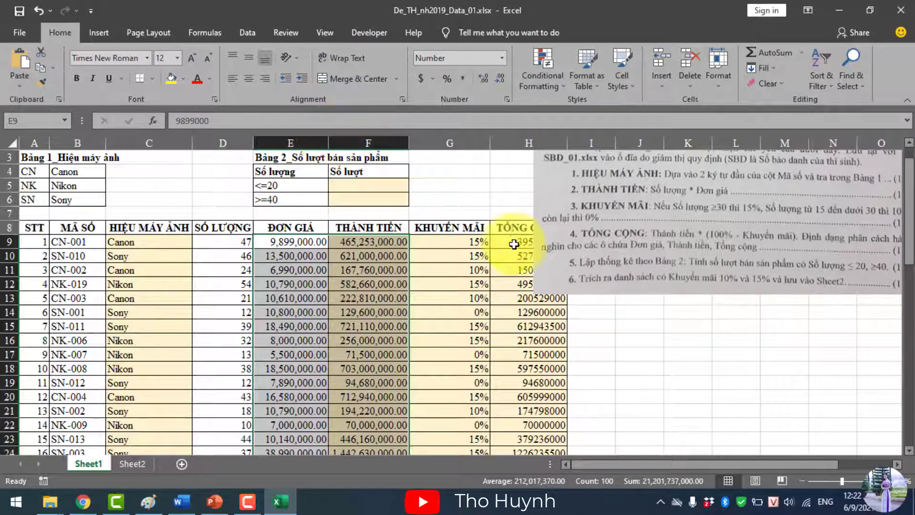
# - Format the TỔNG CỘNG values in H9:H58 as Number with two decimal places and the 1000 separator
pyautogui.moveTo(521, 241); pyautogui.dragTo(534, 427)
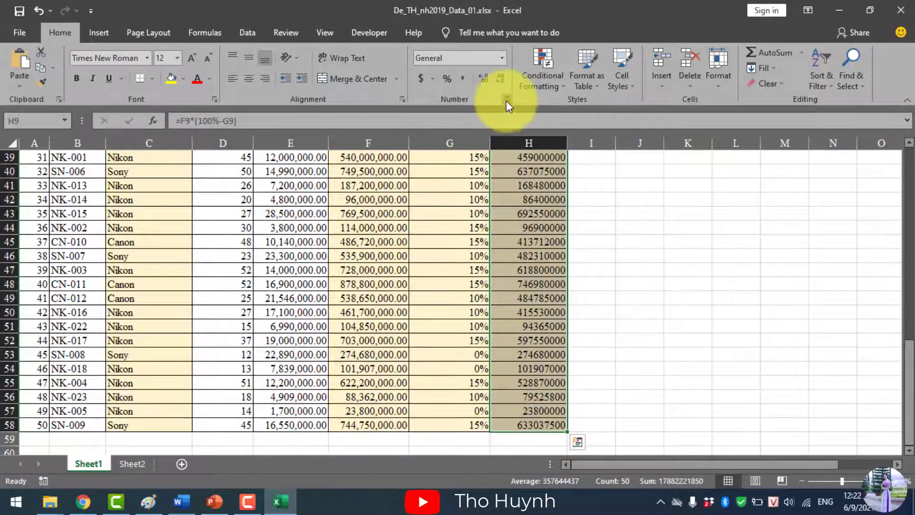
pyautogui.click(506, 101)
pyautogui.click(367, 79)
pyautogui.click(360, 71)
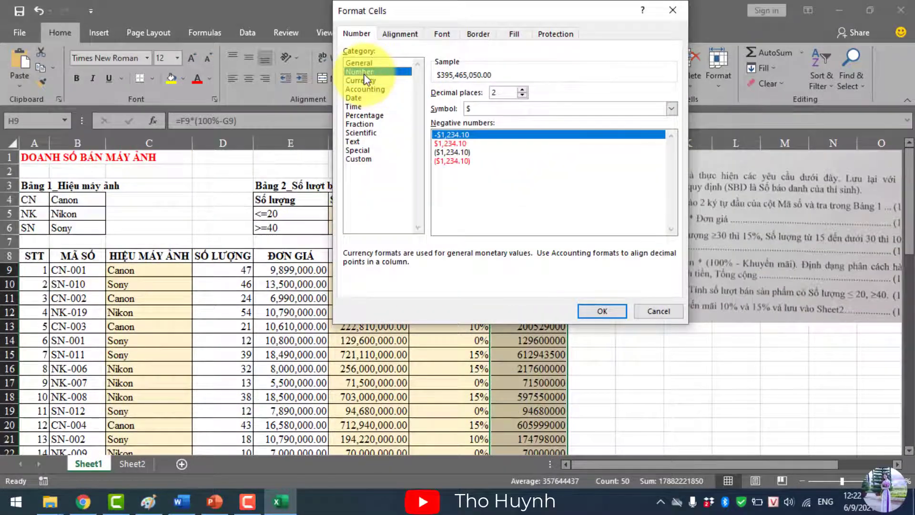
pyautogui.click(435, 108)
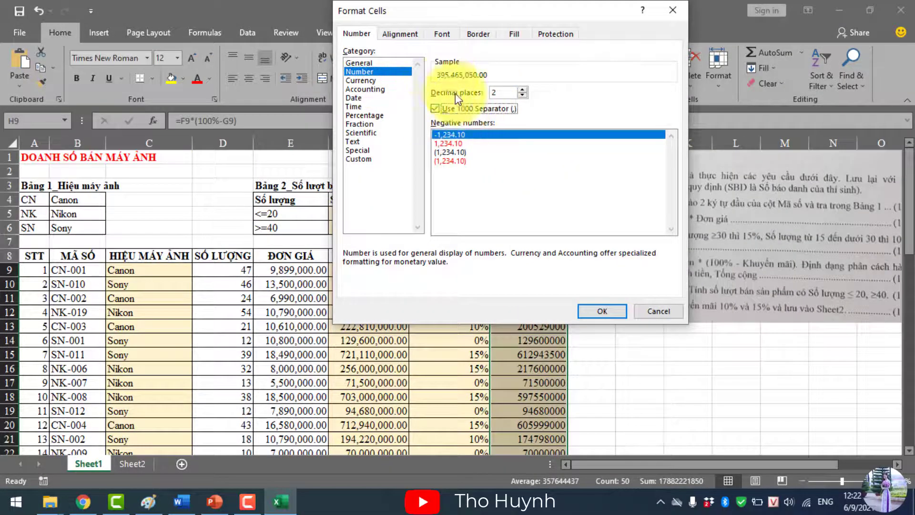
pyautogui.click(604, 311)
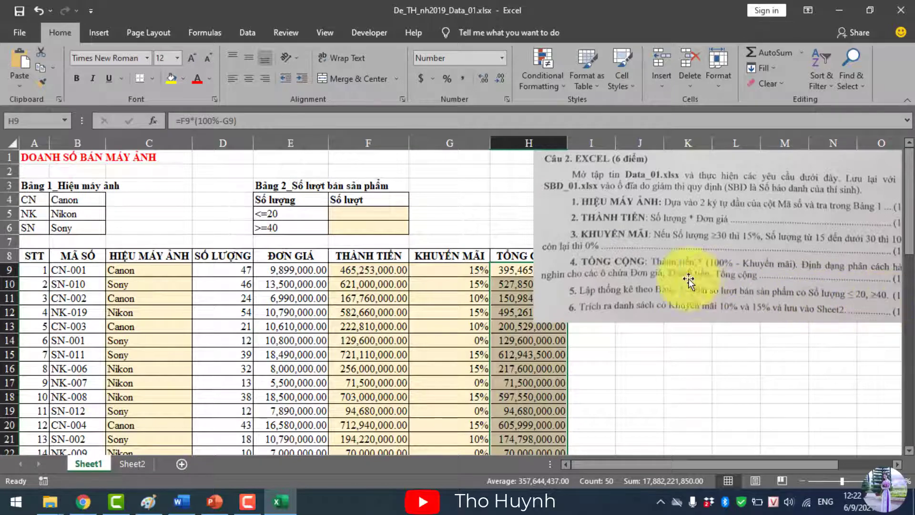
# - Enter =COUNTIF($D$9:$D$58,"<=20") in cell F5 of Bảng 2 to count sales with quantity up to 20
pyautogui.click(372, 215)
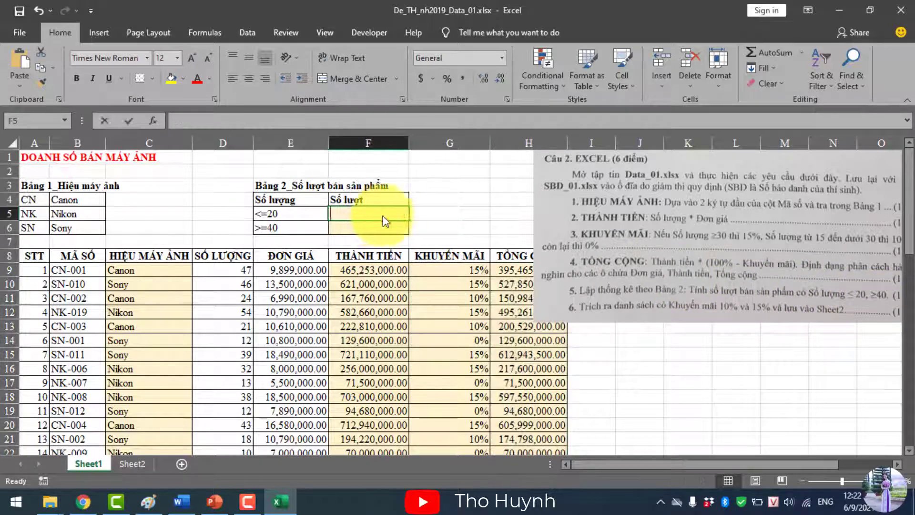
pyautogui.write('=CO')
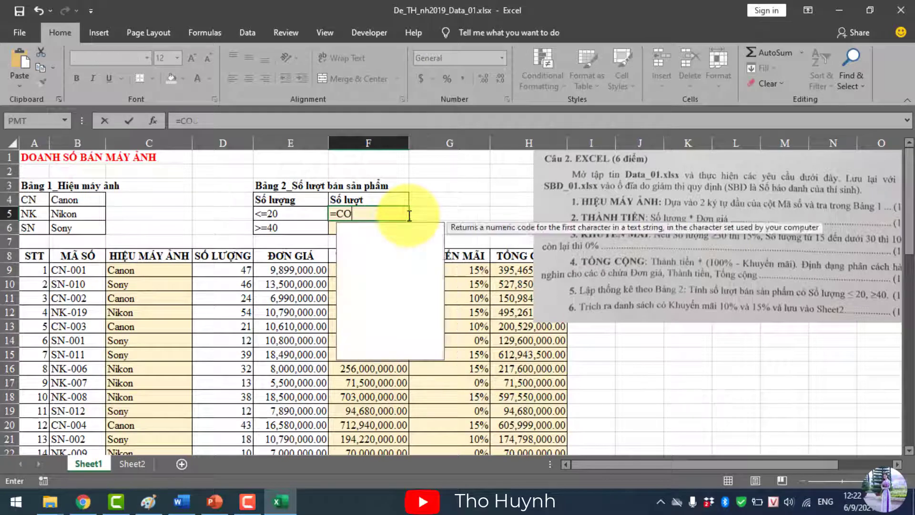
pyautogui.write('UNT')
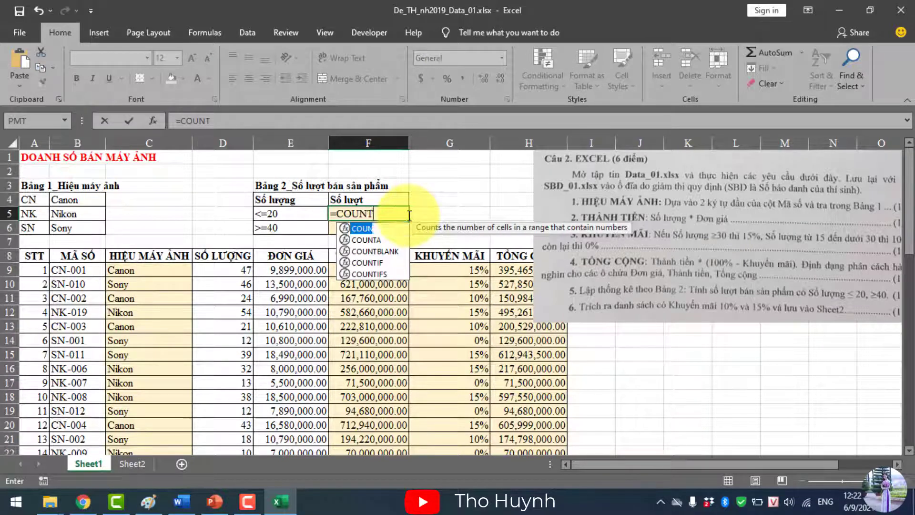
pyautogui.write('IF(')
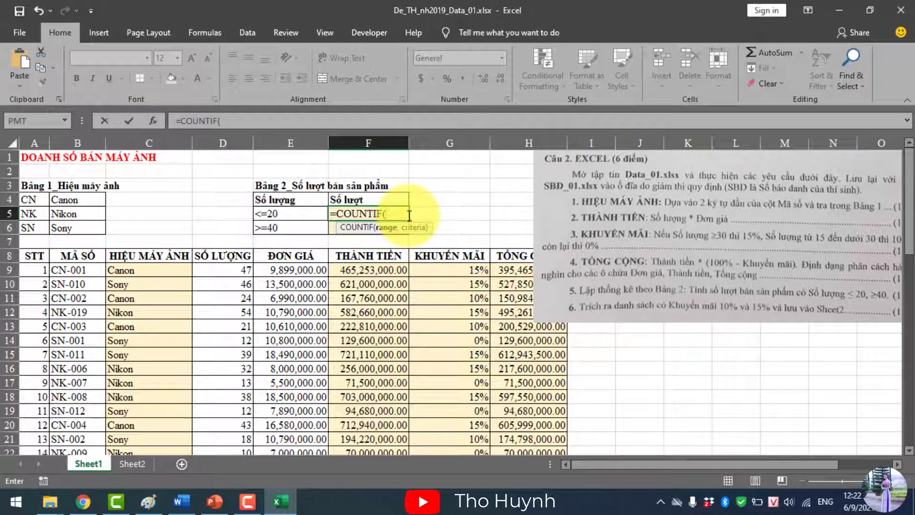
pyautogui.moveTo(220, 270); pyautogui.dragTo(230, 401)
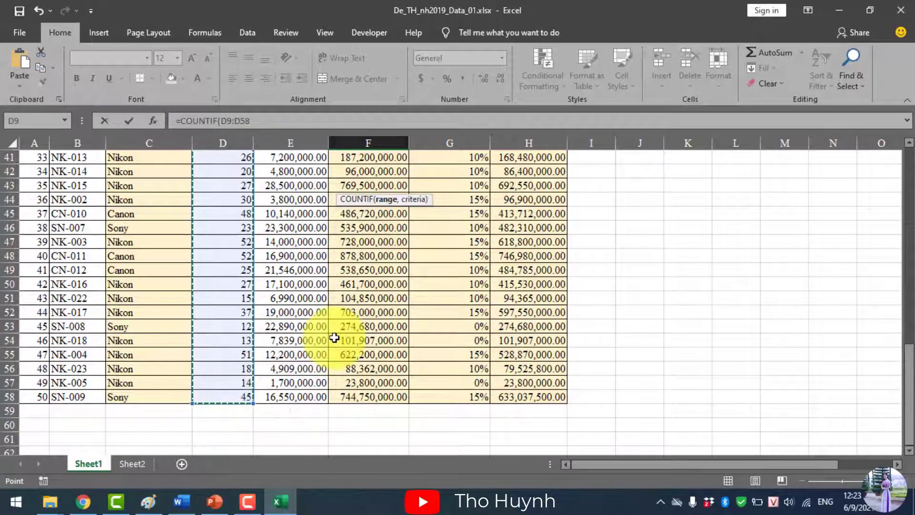
pyautogui.scroll(13, 334, 337)
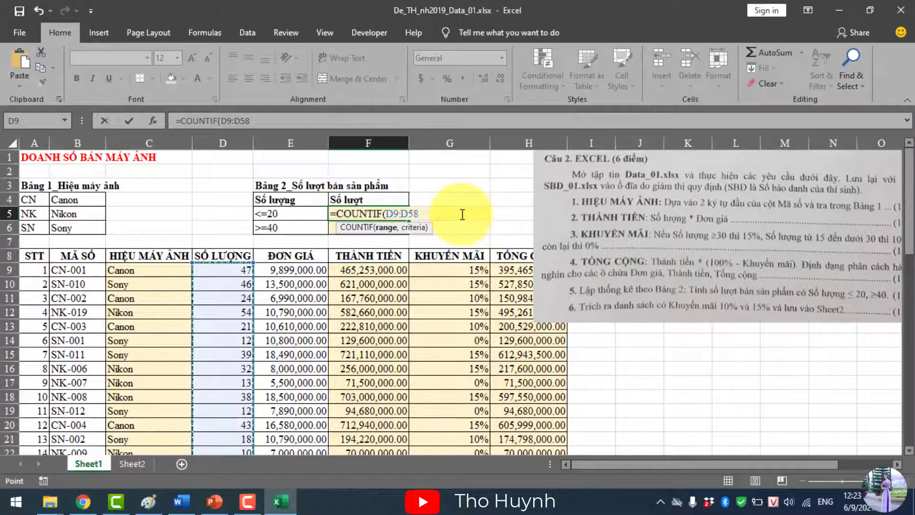
pyautogui.press('F4')
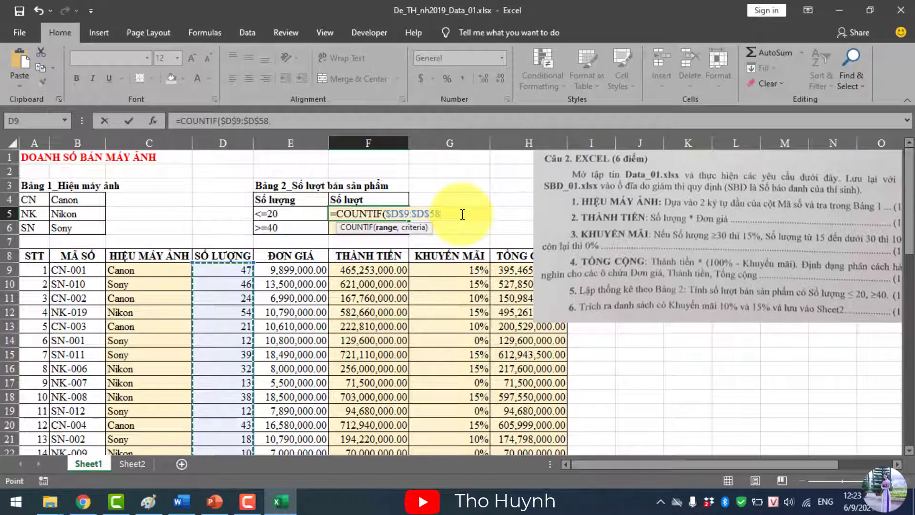
pyautogui.write(',"<=20')
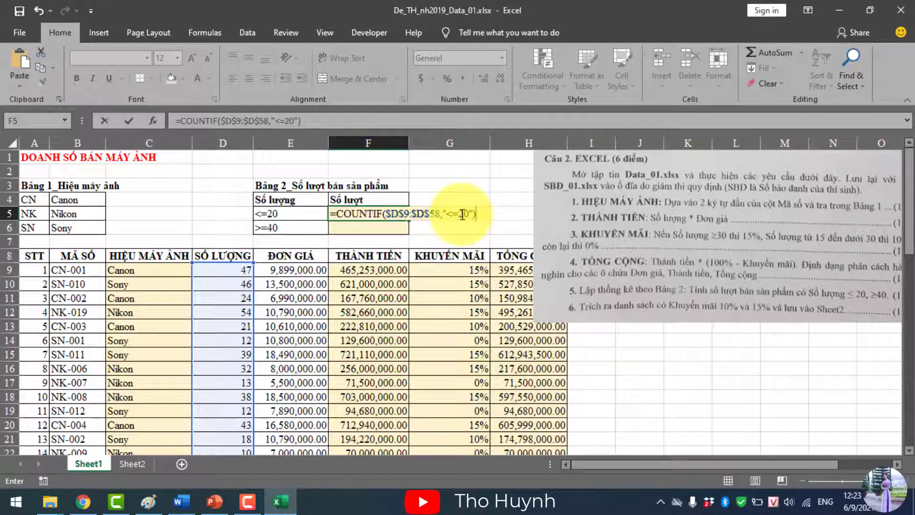
pyautogui.press('Return')
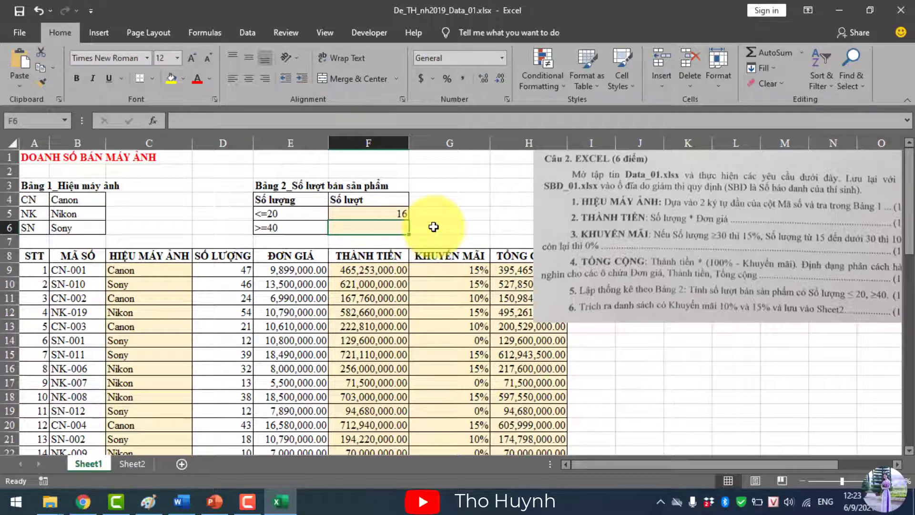
# - Enter =COUNTIF($D$9:$D$58,">=40") in cell F6 of Bảng 2 and review both count formulas
pyautogui.write('=CU')
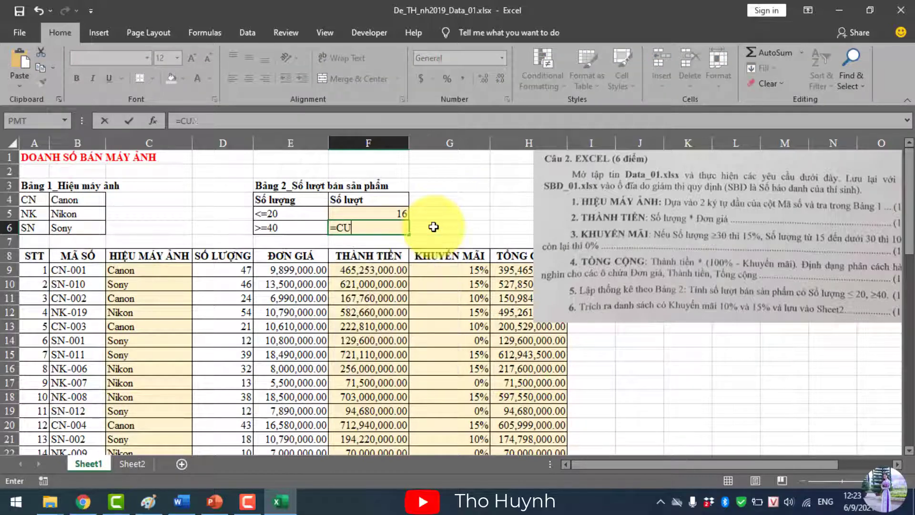
pyautogui.press('BackSpace')
pyautogui.press('BackSpace')
pyautogui.write('COUNT')
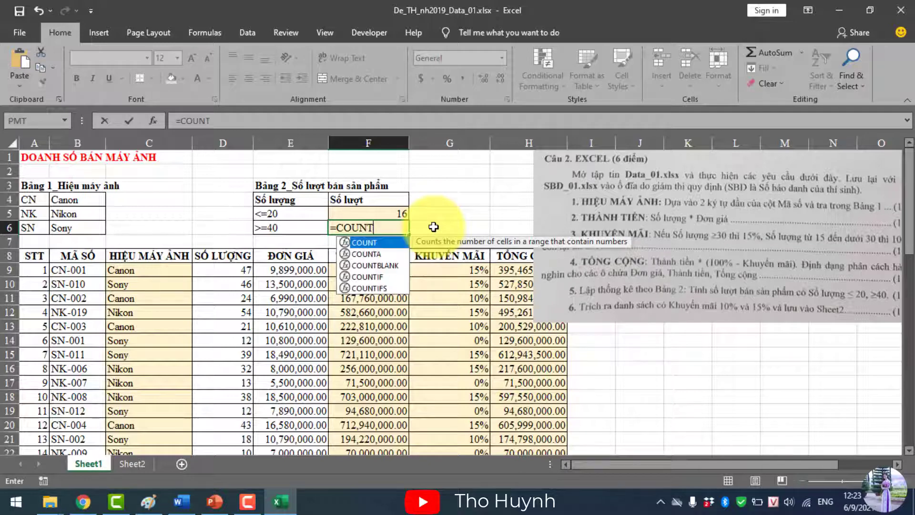
pyautogui.write('IF(')
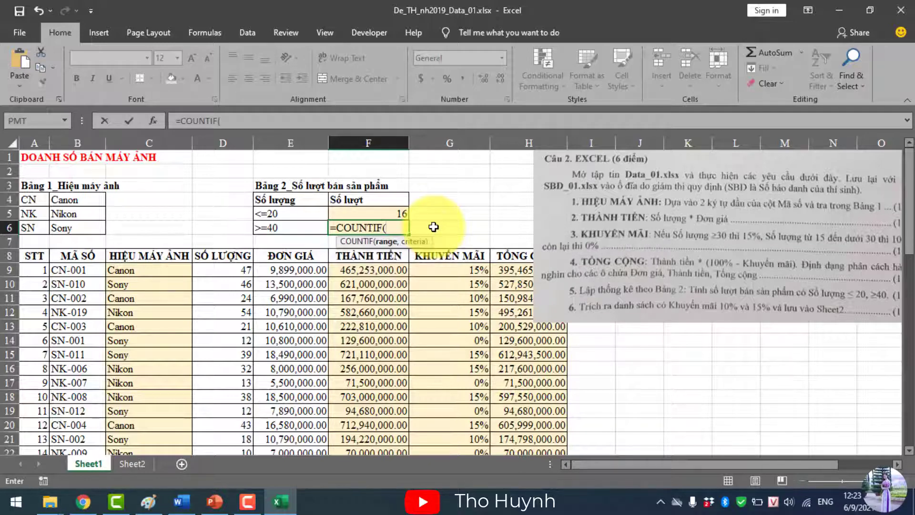
pyautogui.moveTo(224, 270); pyautogui.dragTo(223, 411)
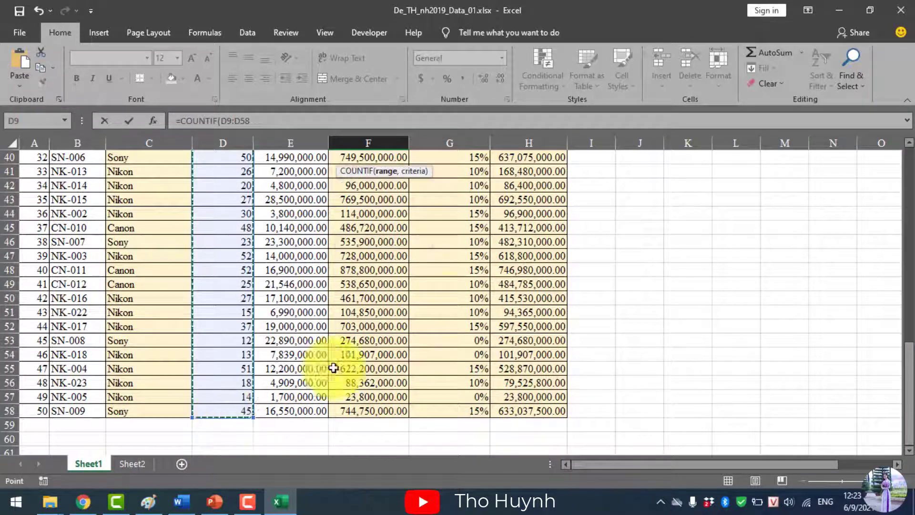
pyautogui.scroll(12, 450, 302)
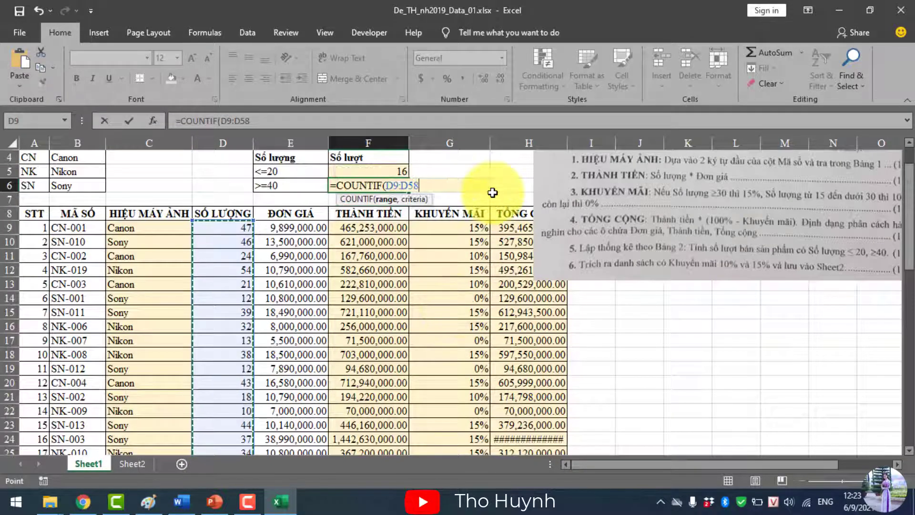
pyautogui.press('F4')
pyautogui.write(',">=40')
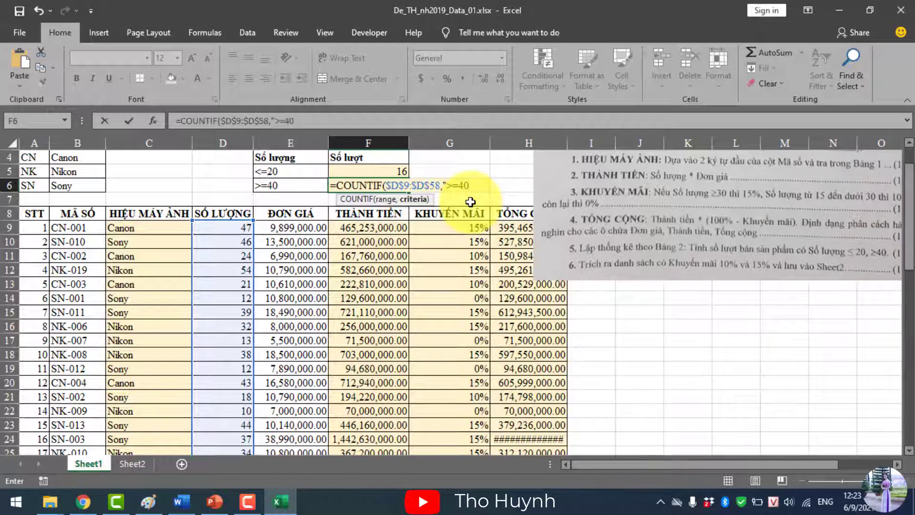
pyautogui.write('")')
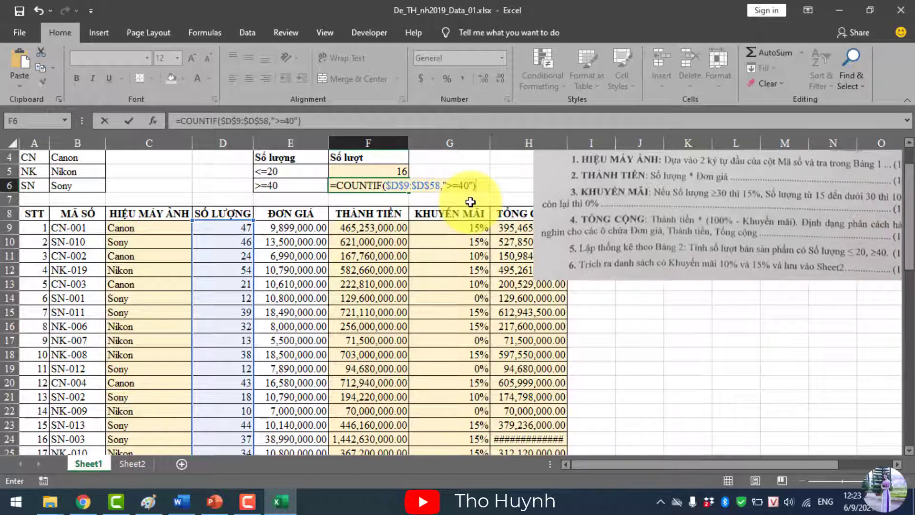
pyautogui.press('Return')
pyautogui.click(361, 172)
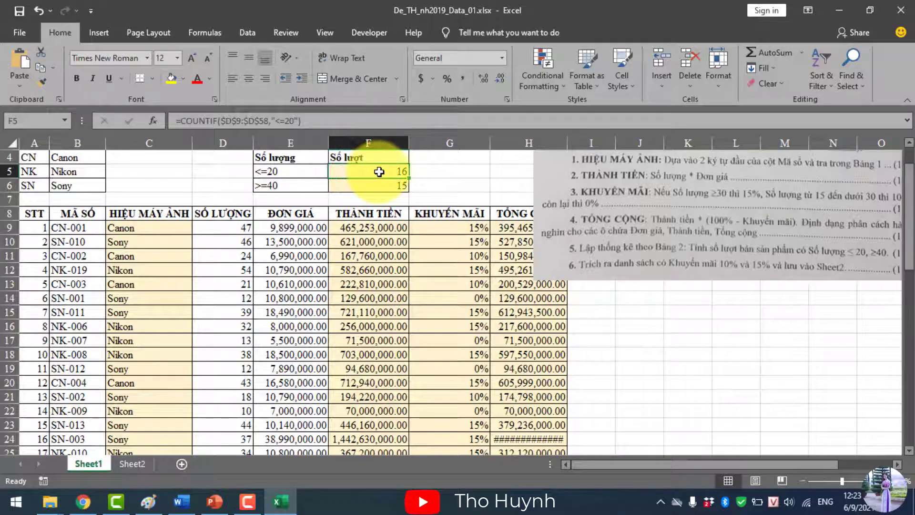
pyautogui.moveTo(386, 173); pyautogui.dragTo(383, 185)
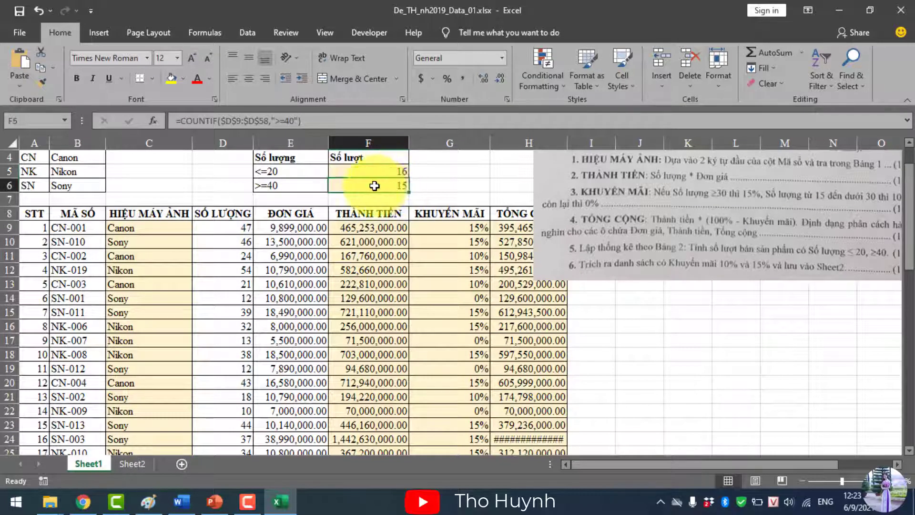
# - Add filters to the sales table A8:H58 and exclude 0% in KHUYẾN MÃI, keeping only the 10% and 15% rows
pyautogui.click(391, 186)
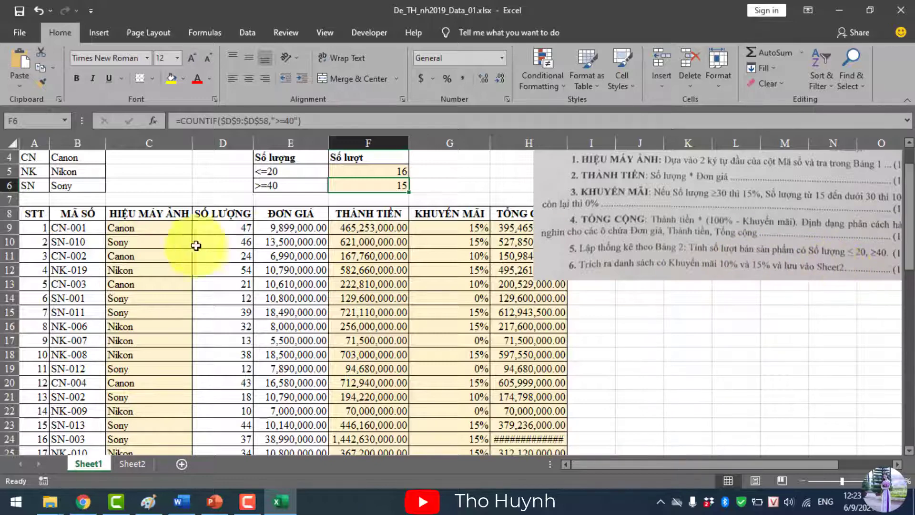
pyautogui.moveTo(34, 214); pyautogui.dragTo(524, 414)
pyautogui.scroll(11, 522, 405)
pyautogui.scroll(1, 519, 397)
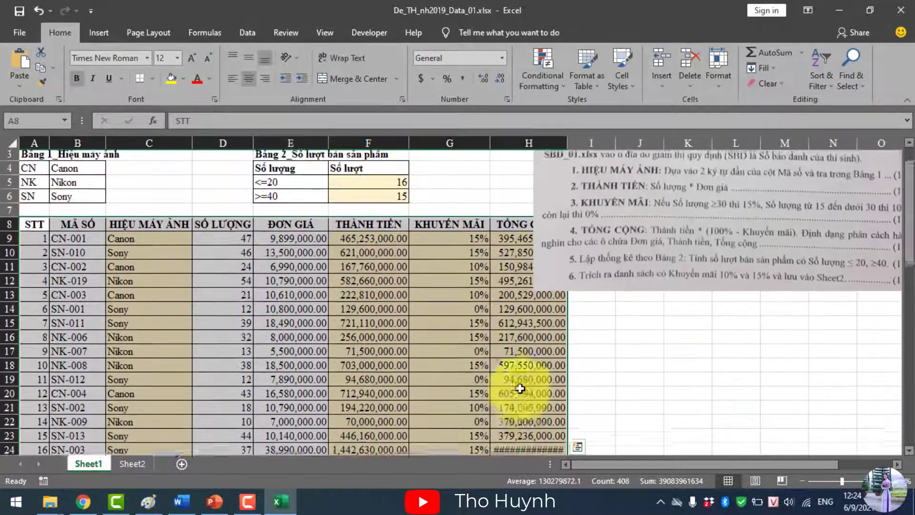
pyautogui.click(830, 89)
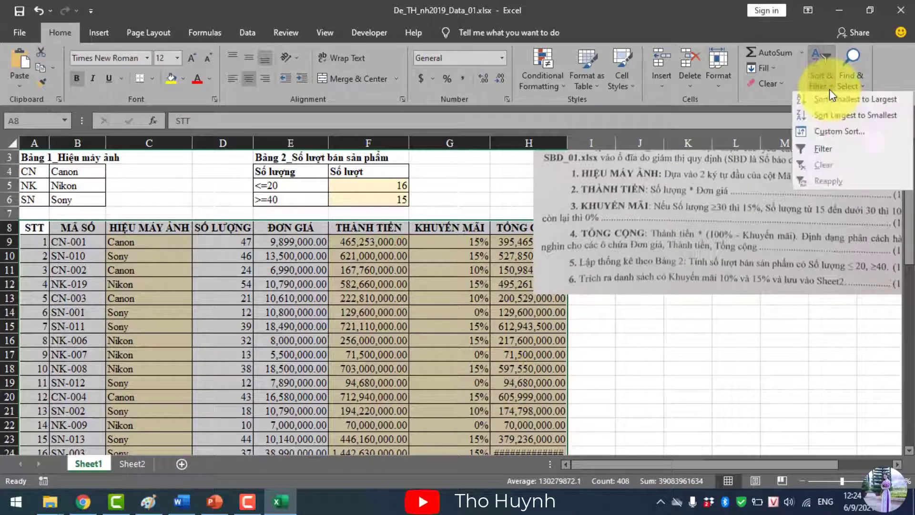
pyautogui.click(834, 149)
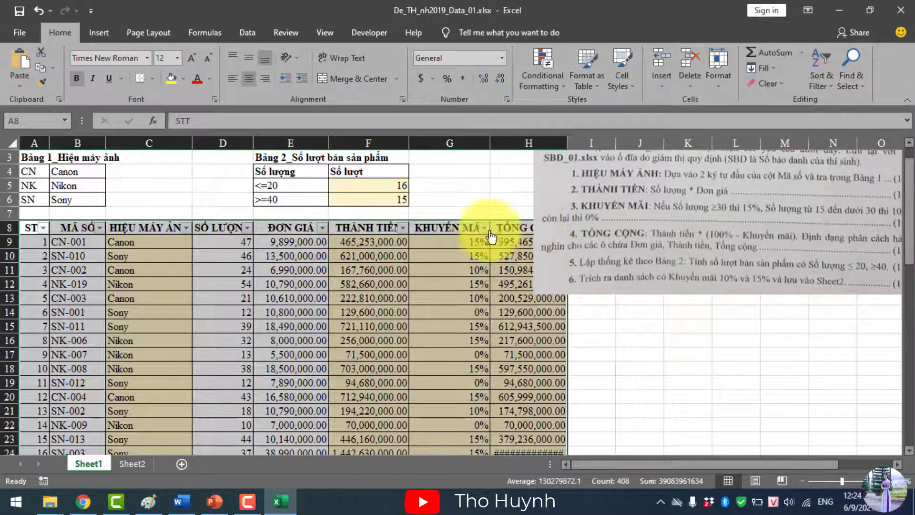
pyautogui.click(484, 228)
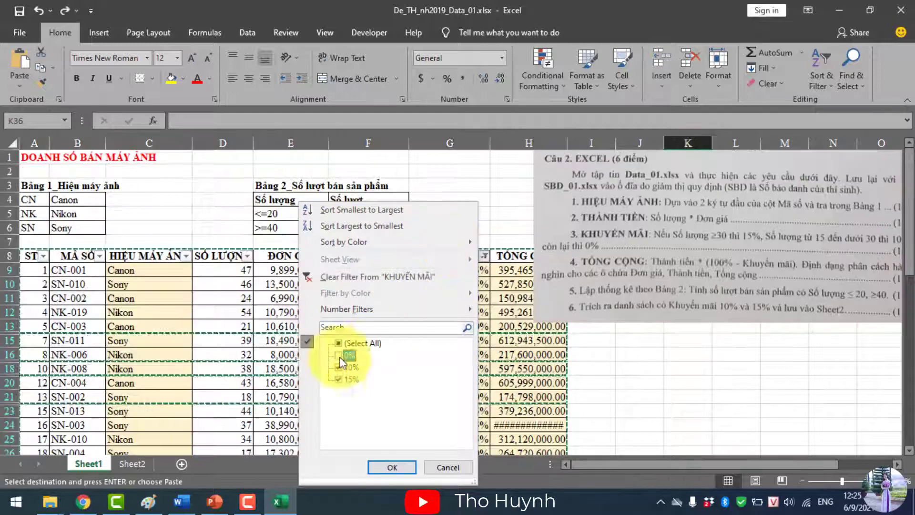
pyautogui.click(396, 468)
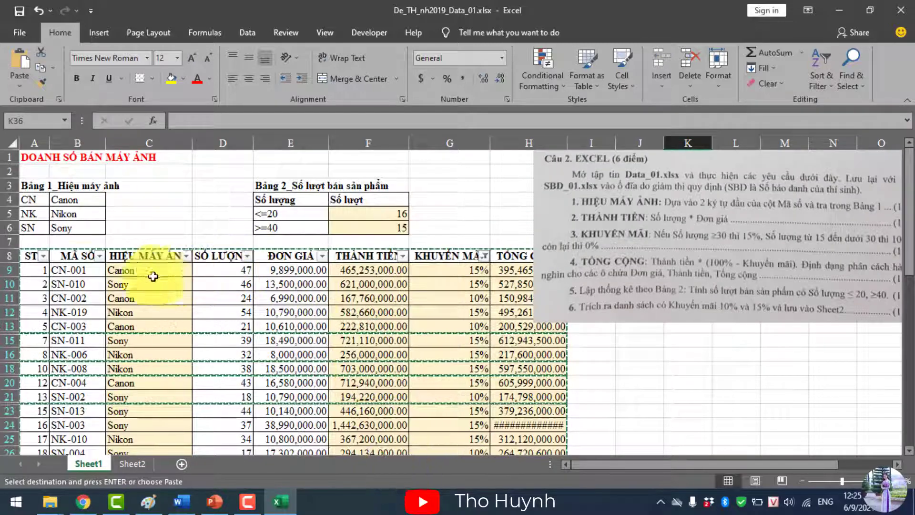
# - Copy the filtered data rows in A9:H58 and paste them into Sheet2 starting at cell A2, below the headings
pyautogui.moveTo(41, 270); pyautogui.dragTo(507, 394)
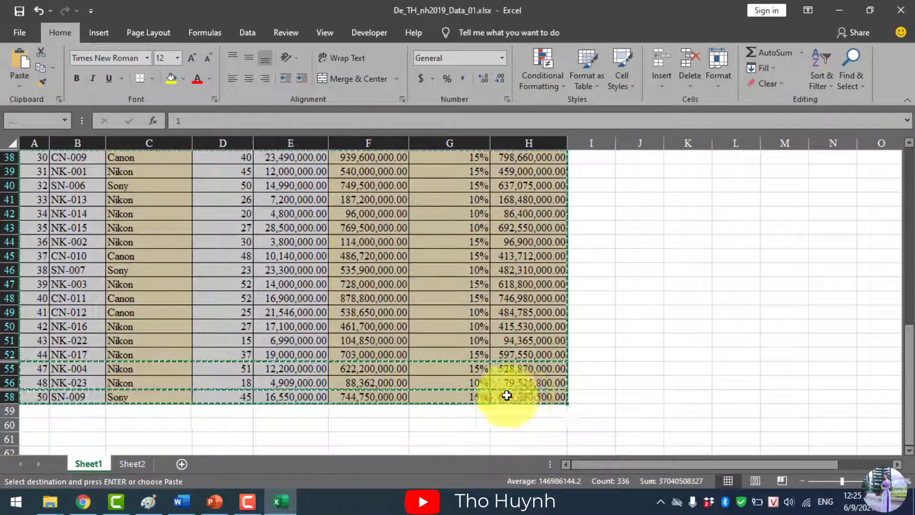
pyautogui.rightClick(299, 228)
pyautogui.press('Escape')
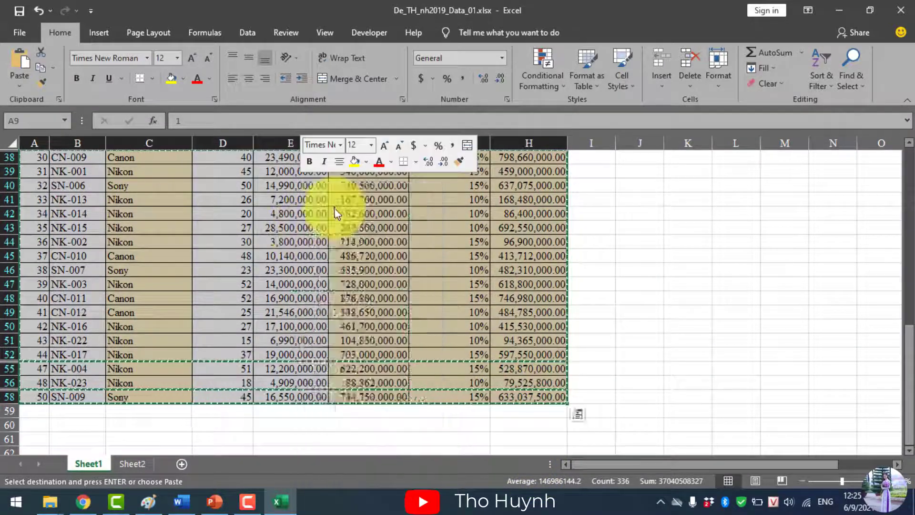
pyautogui.scroll(12, 196, 400)
pyautogui.click(129, 464)
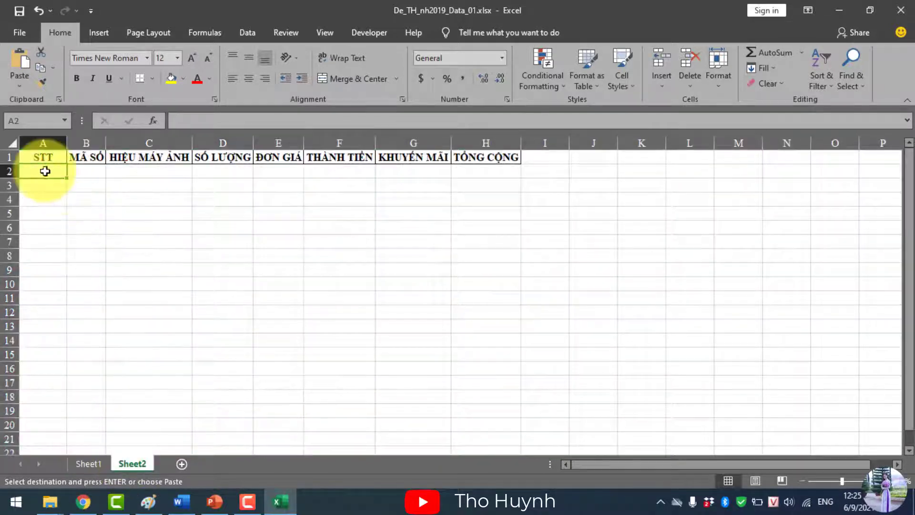
pyautogui.click(20, 61)
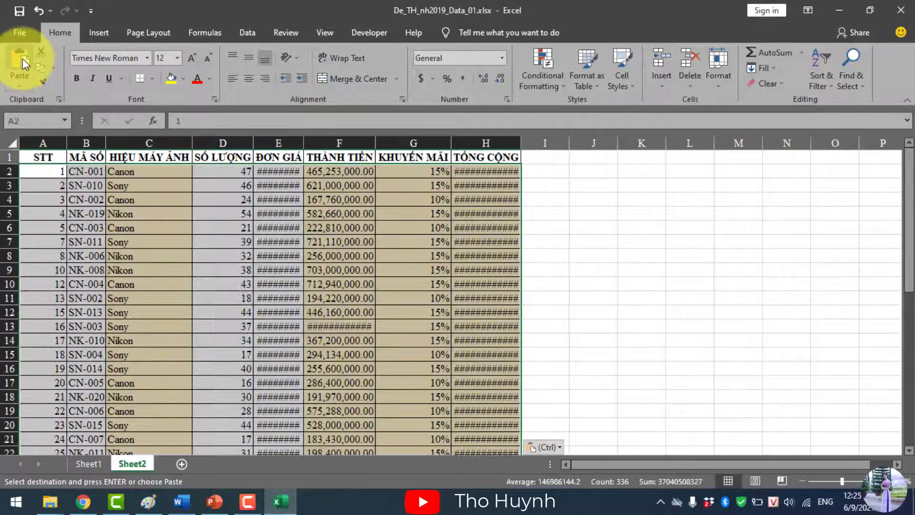
# - Widen the ĐƠN GIÁ and TỔNG CỘNG columns on Sheet2 to fit their values, and return to Sheet1
pyautogui.moveTo(303, 142); pyautogui.dragTo(336, 142)
pyautogui.moveTo(553, 142); pyautogui.dragTo(596, 145)
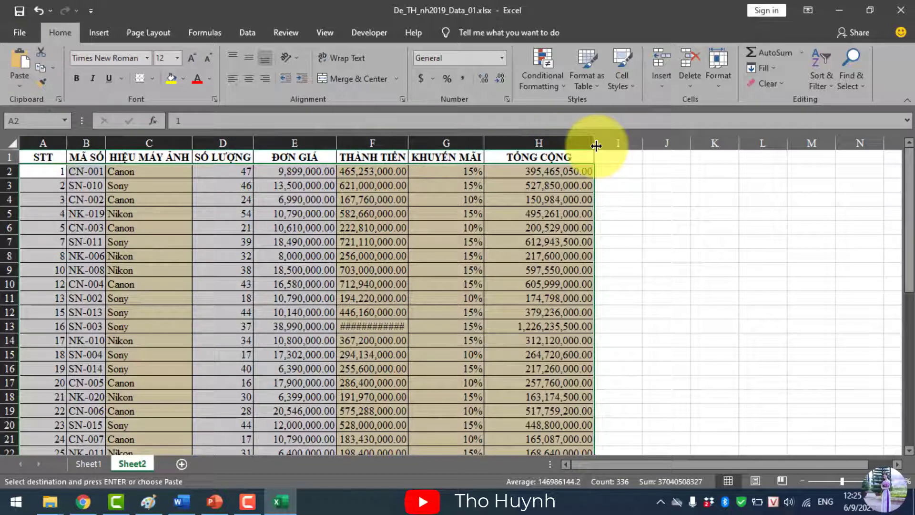
pyautogui.click(88, 463)
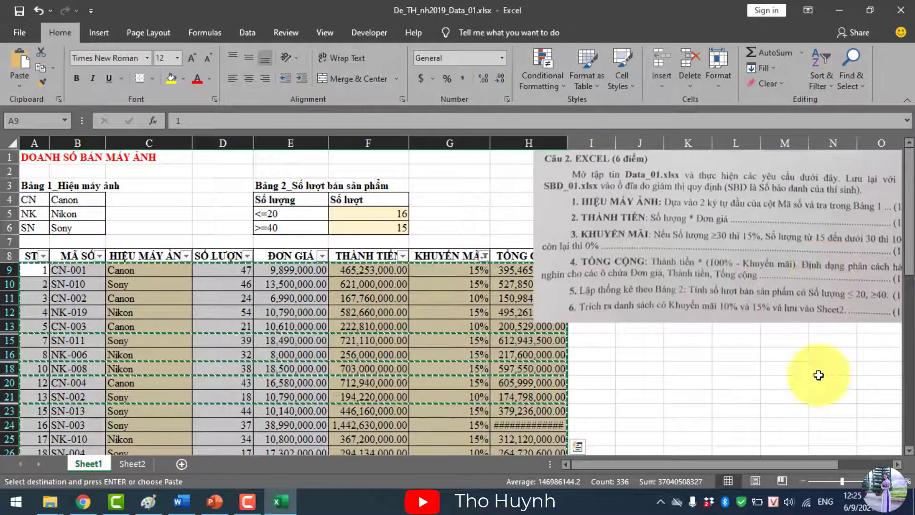